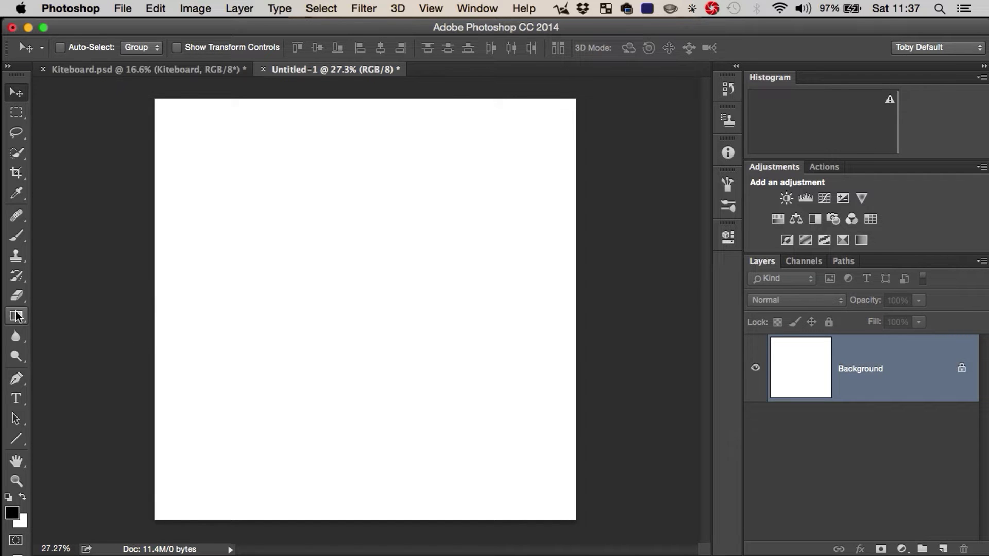
Step: Draw a vertical white-to-black gradient from the canvas top to bottom and zoom in on it
left_click(16, 316)
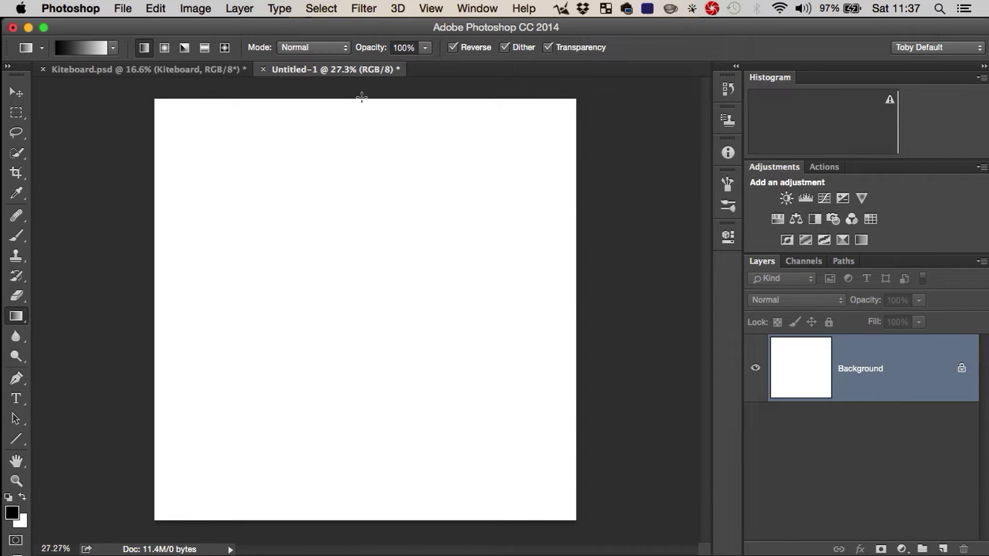
left_click_drag(362, 97, 371, 521)
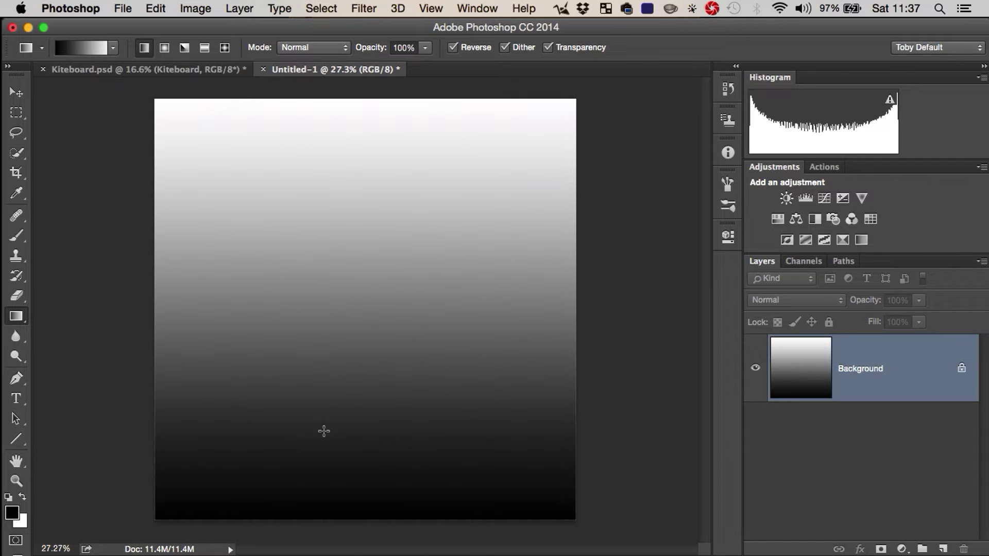
key("z")
left_click_drag(342, 431, 404, 384)
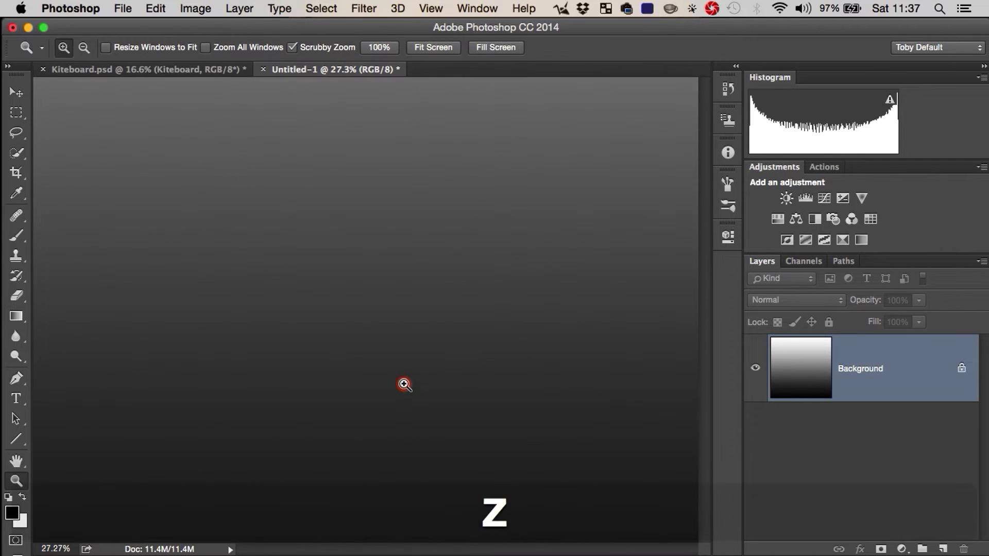
Step: Pan and zoom around the gradient to inspect its banding
key("space")
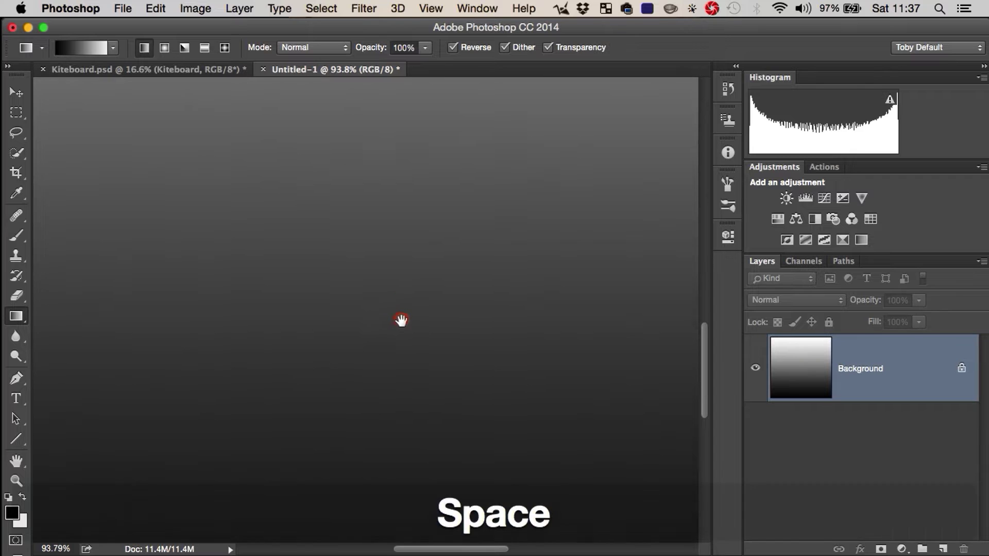
left_click_drag(401, 320, 419, 190)
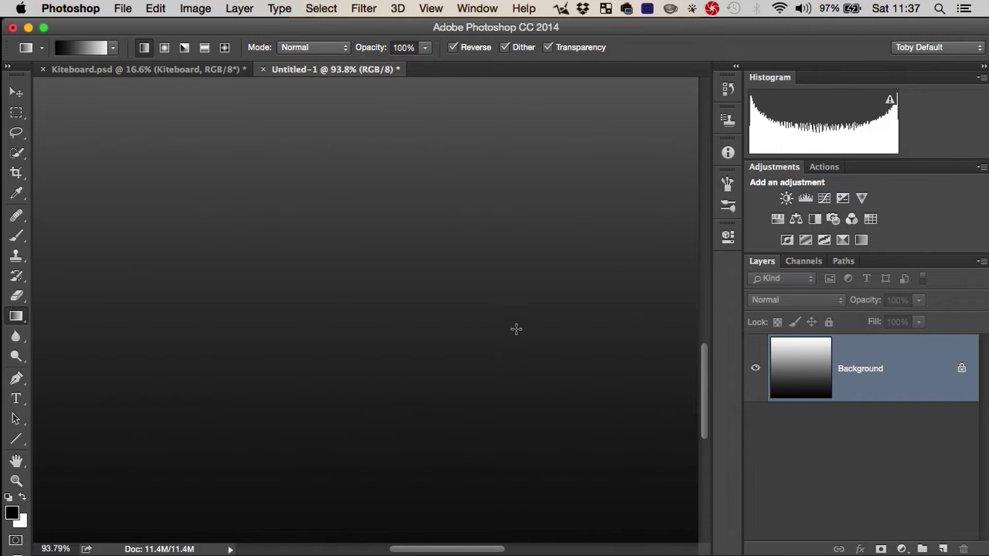
key("z")
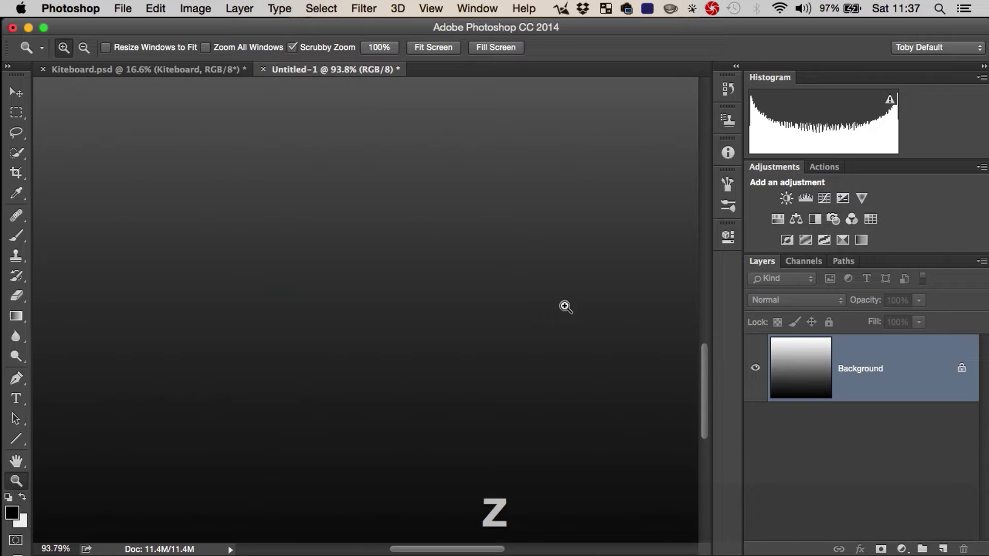
left_click_drag(540, 324, 486, 346)
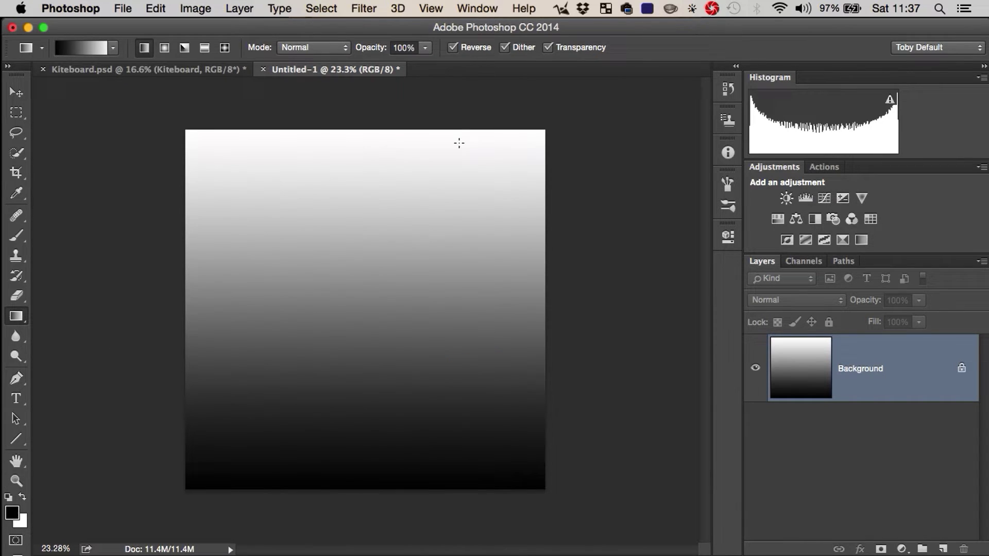
key("z")
left_click_drag(507, 342, 527, 333)
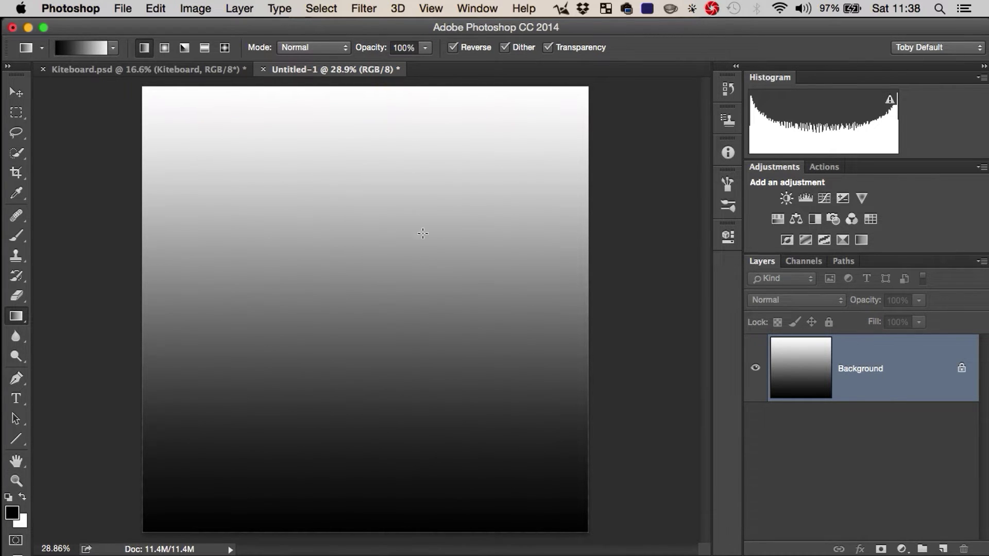
key("v")
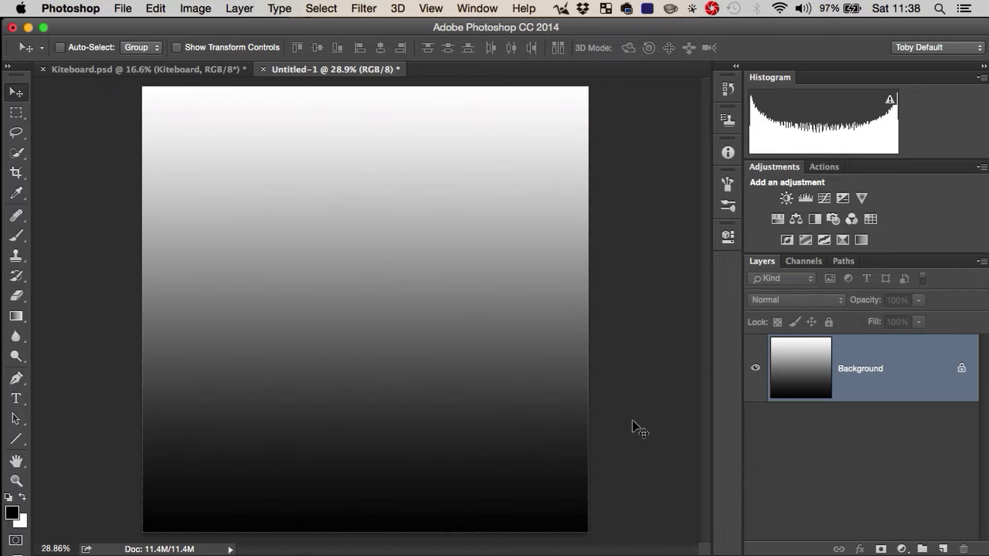
key("super")
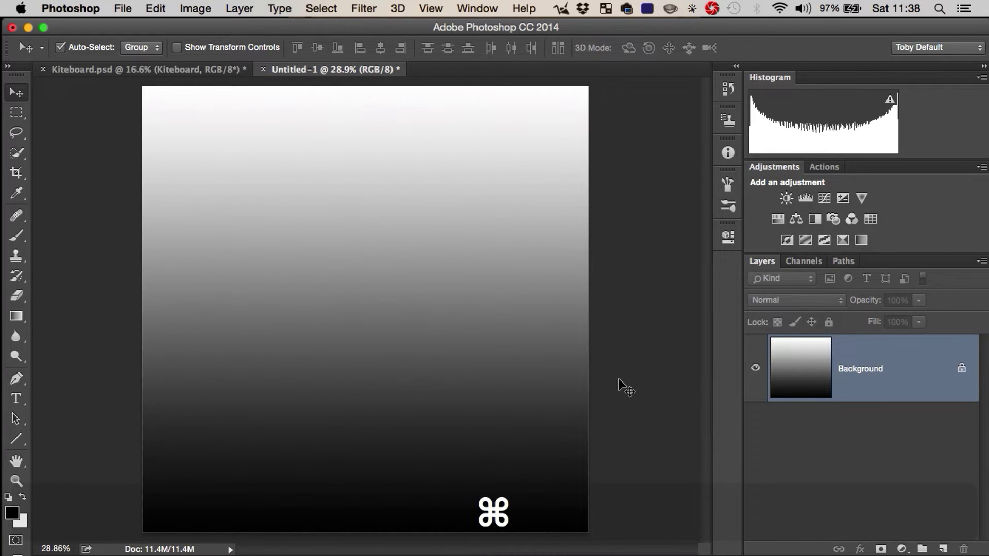
key("super+l")
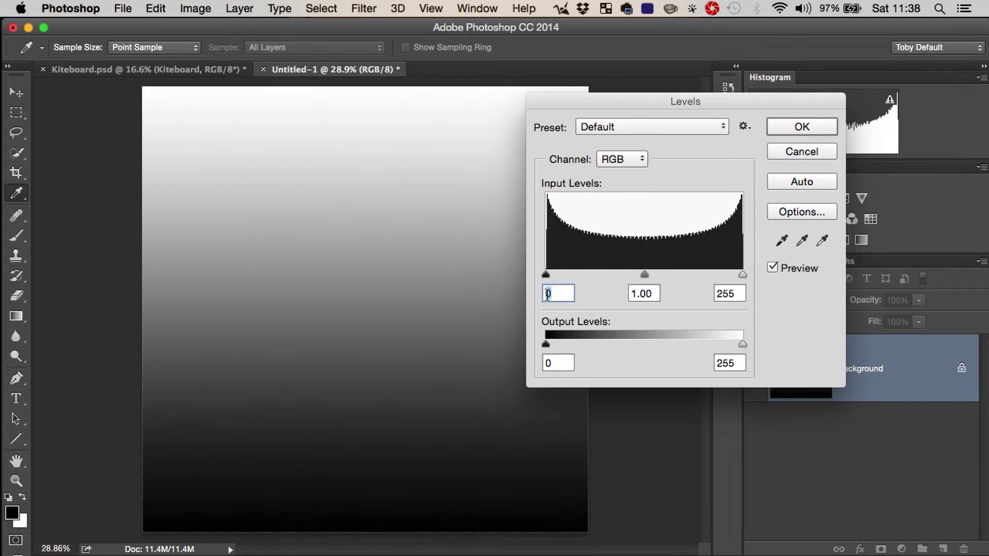
left_click(793, 152)
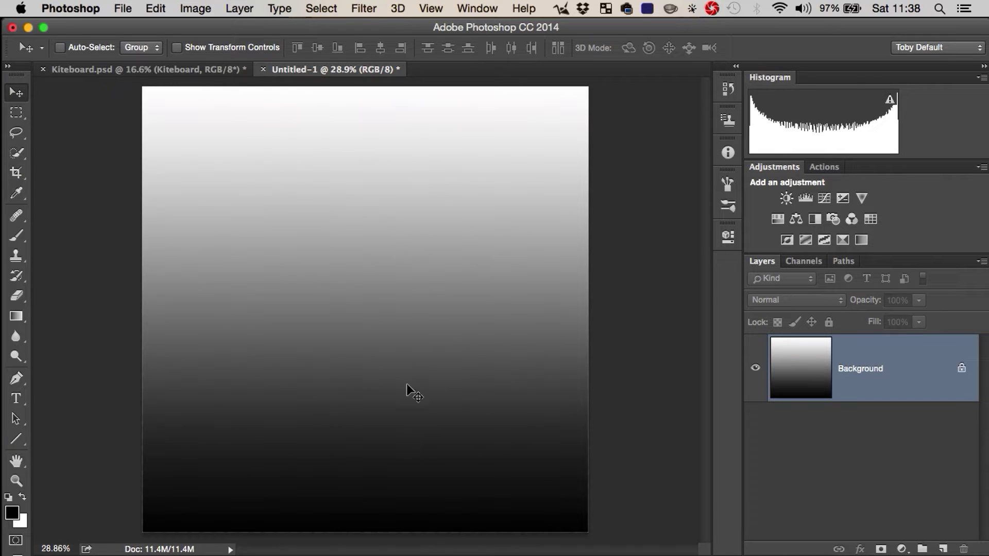
Step: Save the gradient as JPEG with Preview enabled in JPEG Options, viewed at 100%
left_click(124, 10)
left_click(175, 168)
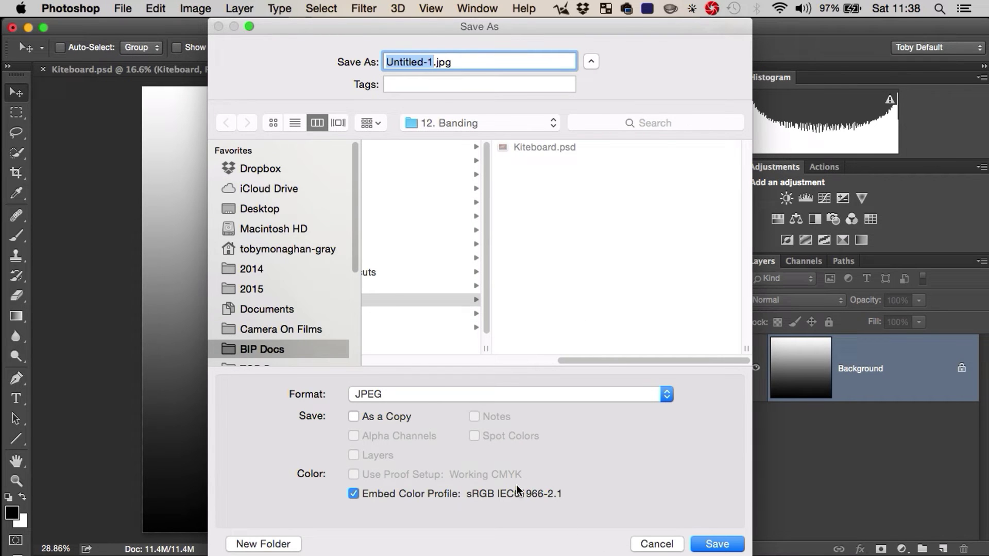
left_click(717, 544)
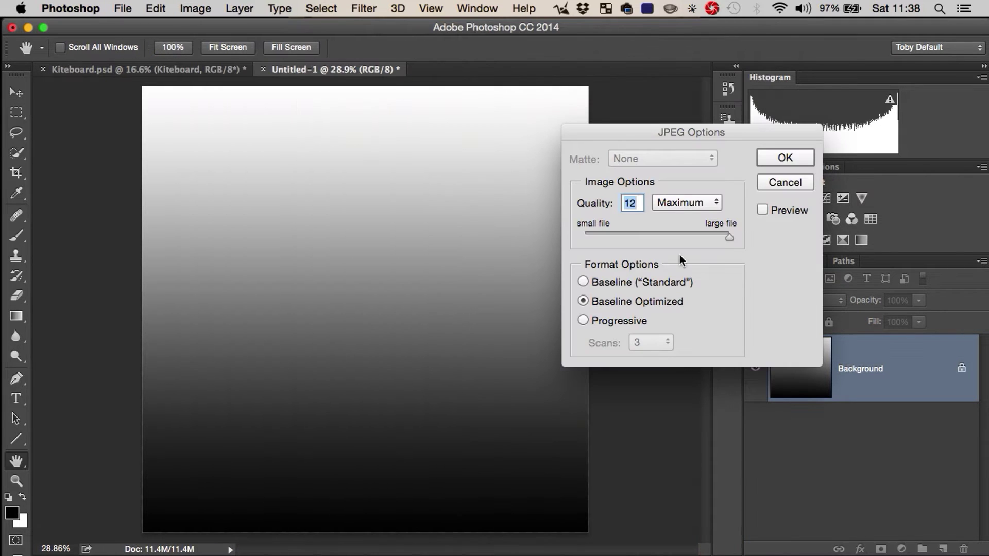
left_click(761, 211)
key("z")
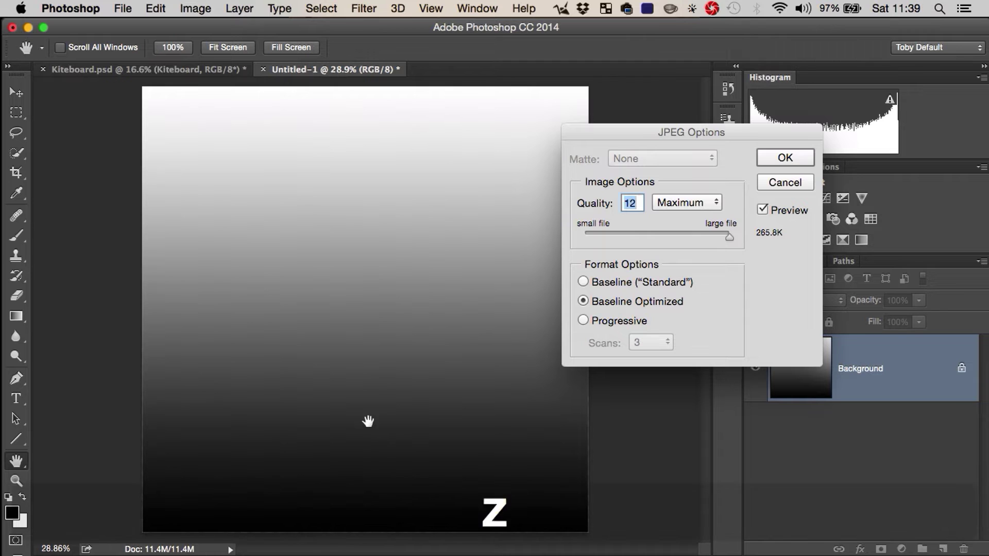
key("super+equal")
key("super+equal")
key("super+equal")
key("super+equal")
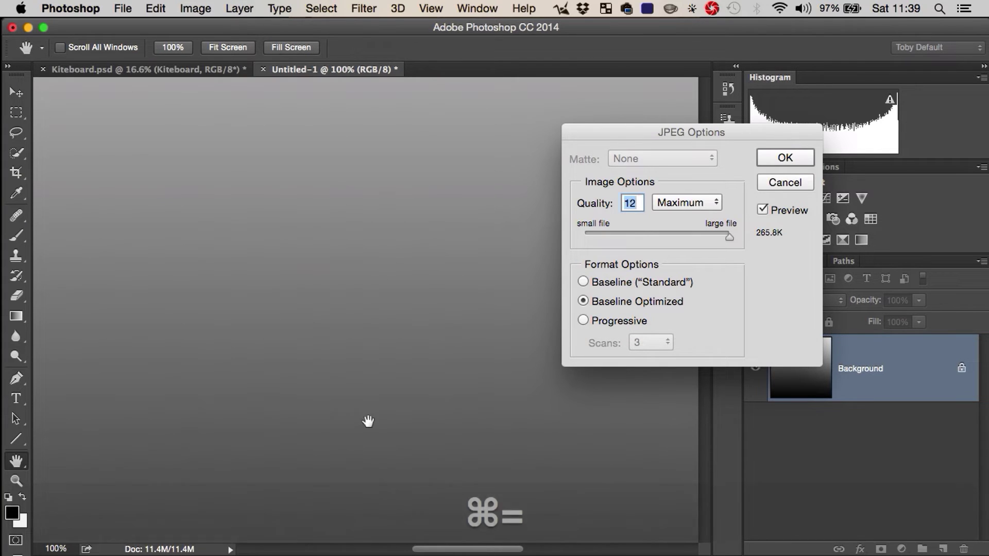
key("space")
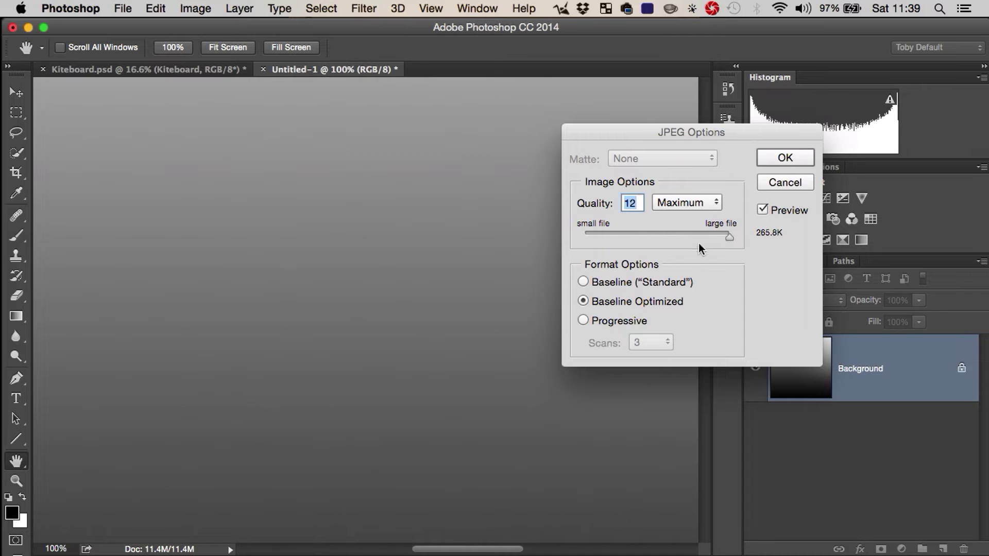
Step: Drag JPEG Quality down to 0, up to 1, then back to 12 Maximum to compare banding
left_click_drag(711, 232, 583, 238)
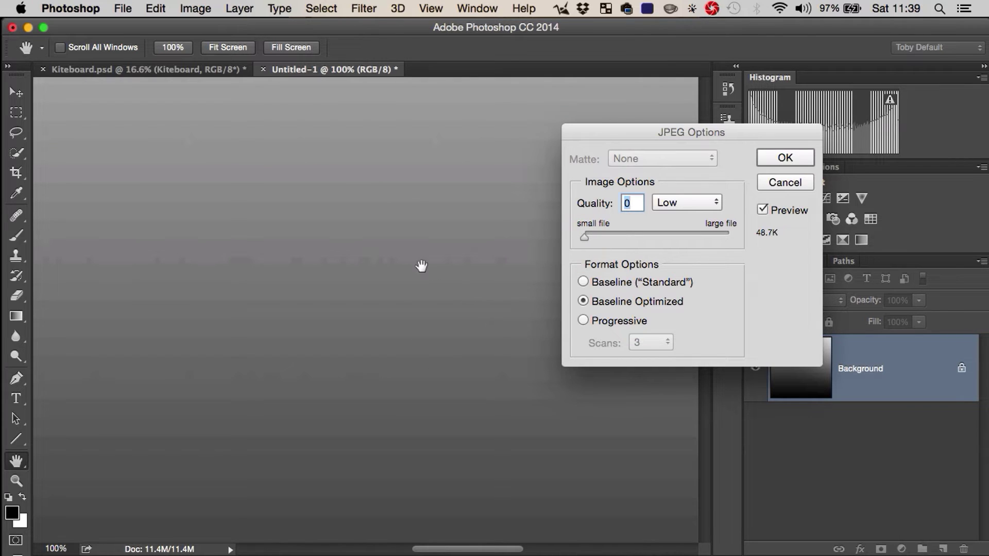
left_click_drag(585, 237, 592, 237)
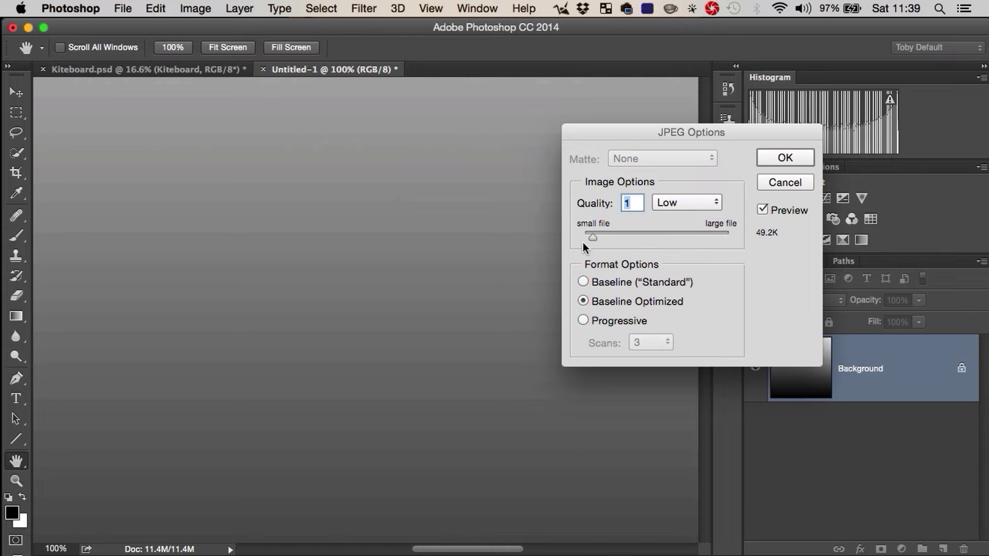
left_click_drag(593, 236, 802, 270)
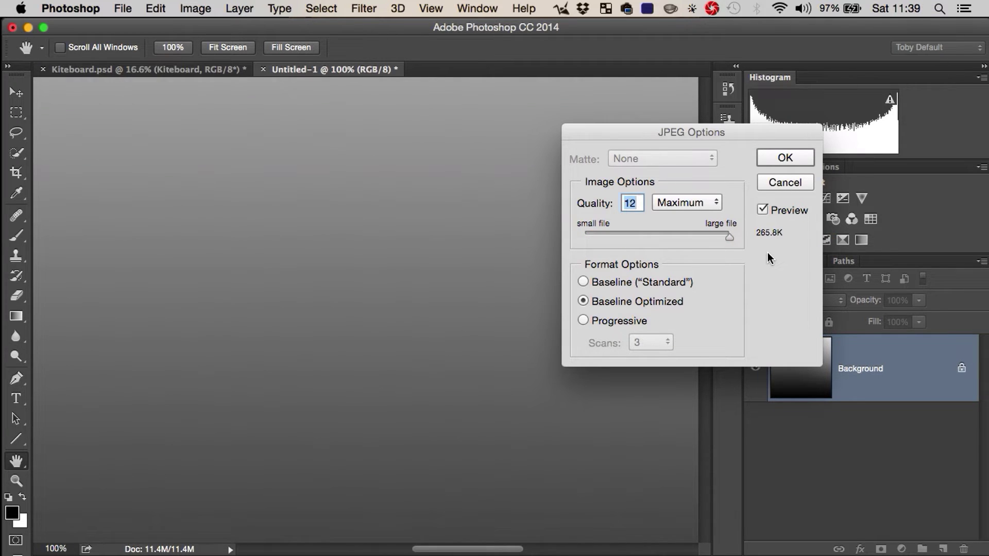
Step: Cancel the JPEG save, zoom out, and close the Untitled-1 document
left_click(784, 182)
key("z")
left_click_drag(438, 312, 393, 346)
key("v")
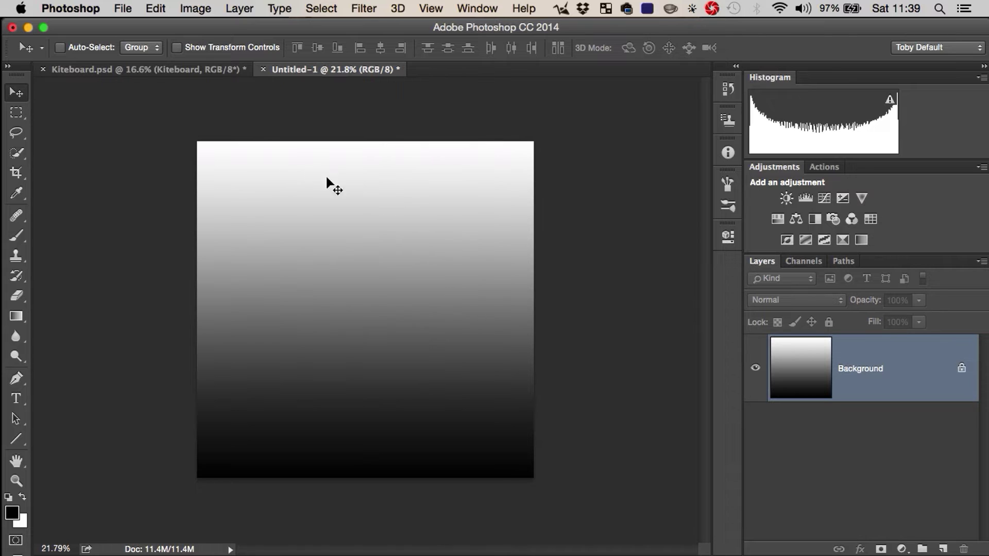
left_click(263, 69)
Step: Choose Don't Save so Untitled-1 closes and Kiteboard.psd is displayed
left_click(449, 237)
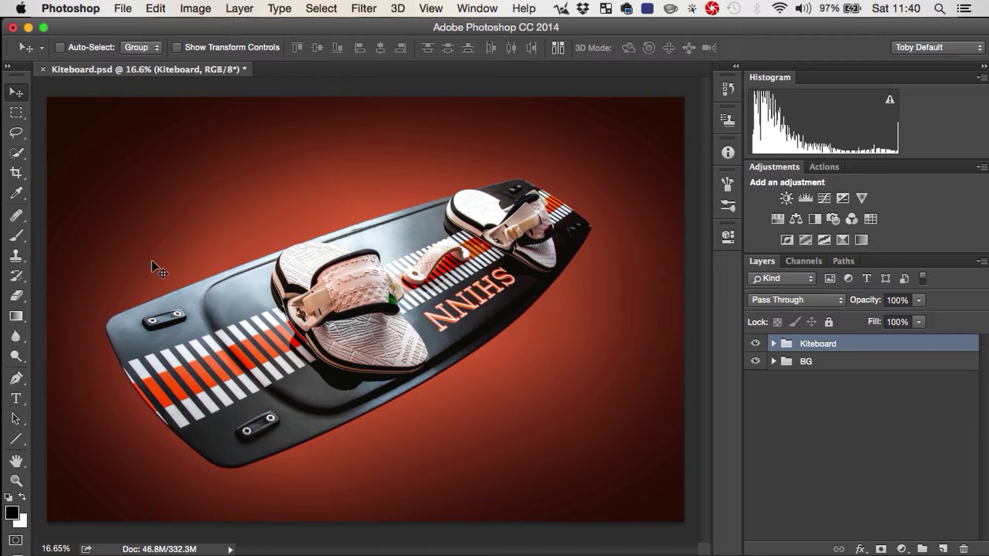
Step: Zoom into the orange background's upper left, then back out to the whole kiteboard
key("z")
left_click_drag(146, 206, 245, 192)
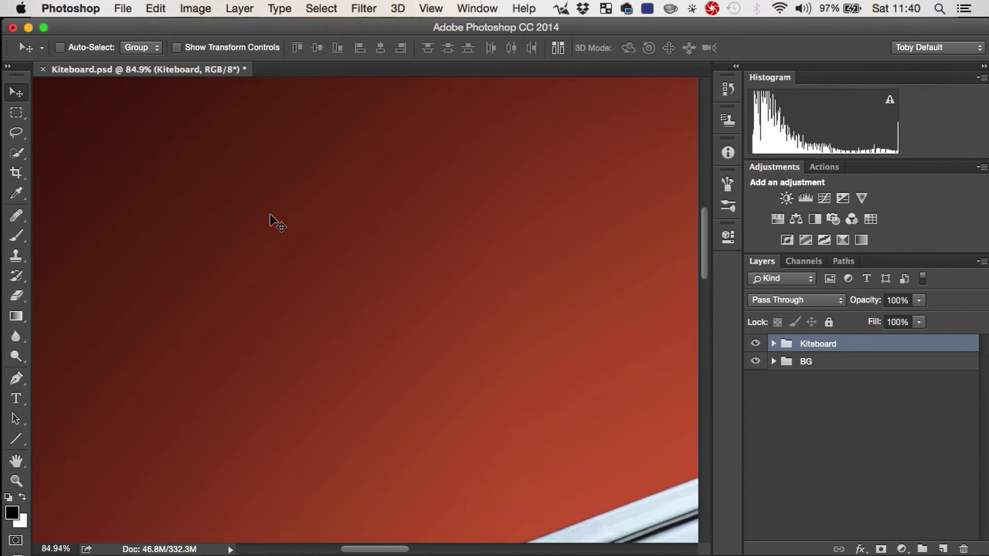
key("z")
left_click_drag(379, 221, 329, 249)
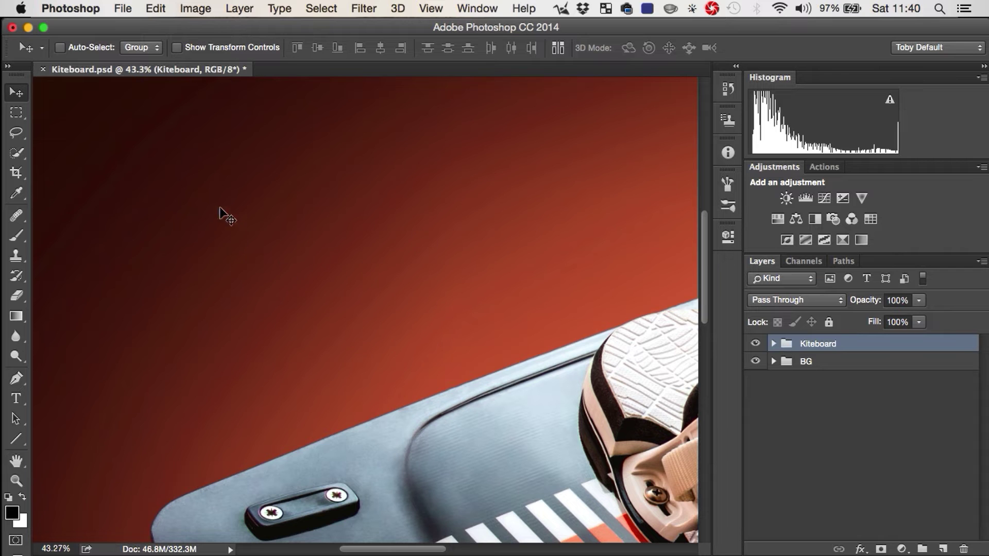
key("z")
left_click_drag(463, 274, 225, 194)
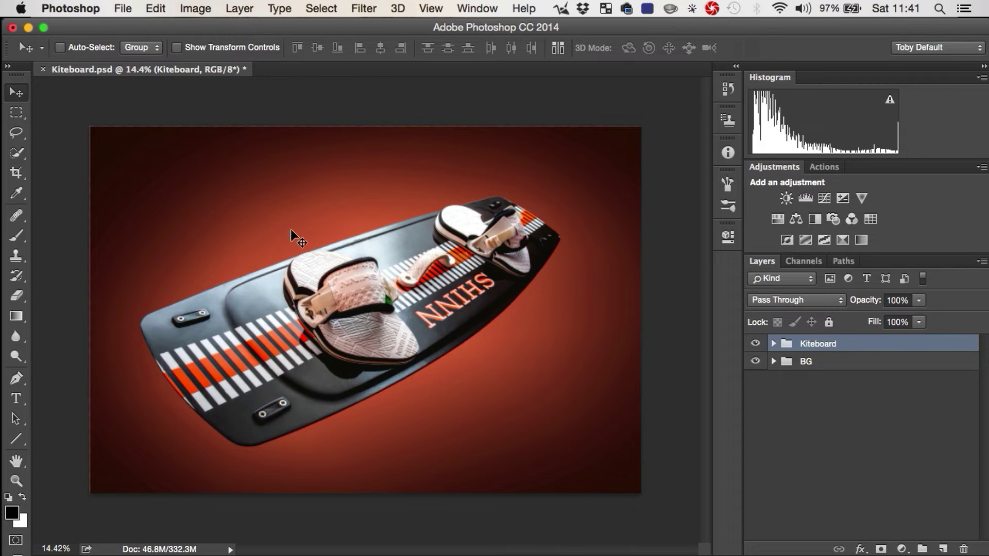
Step: Zoom in on the background stripes beside the board, then fit the image on screen
key("z")
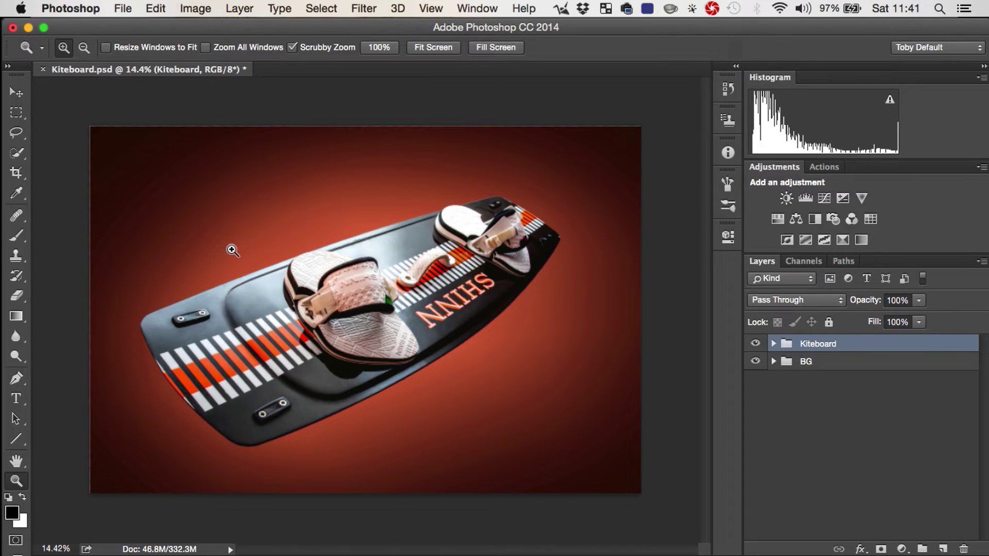
left_click_drag(246, 302, 419, 154)
key("space")
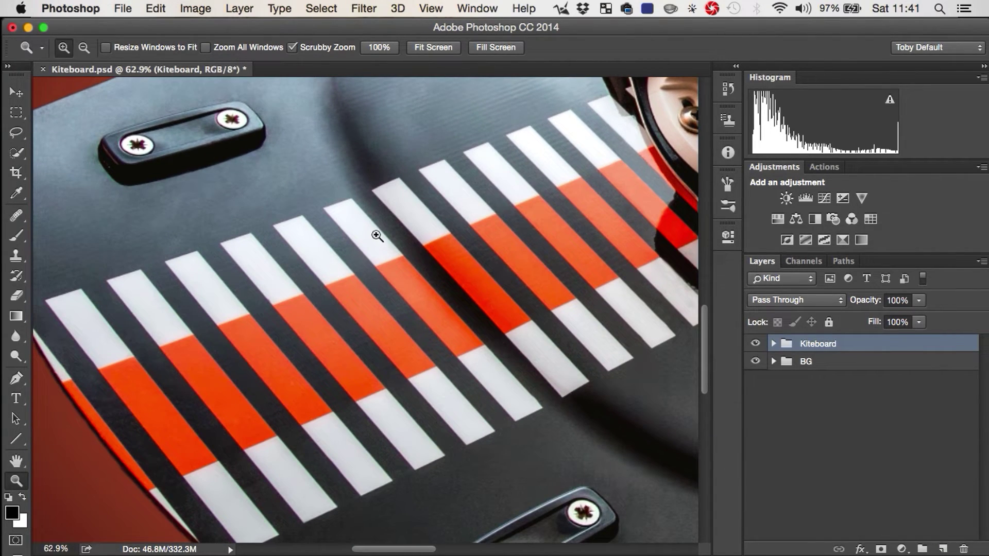
left_click_drag(373, 241, 307, 313)
key("super+0")
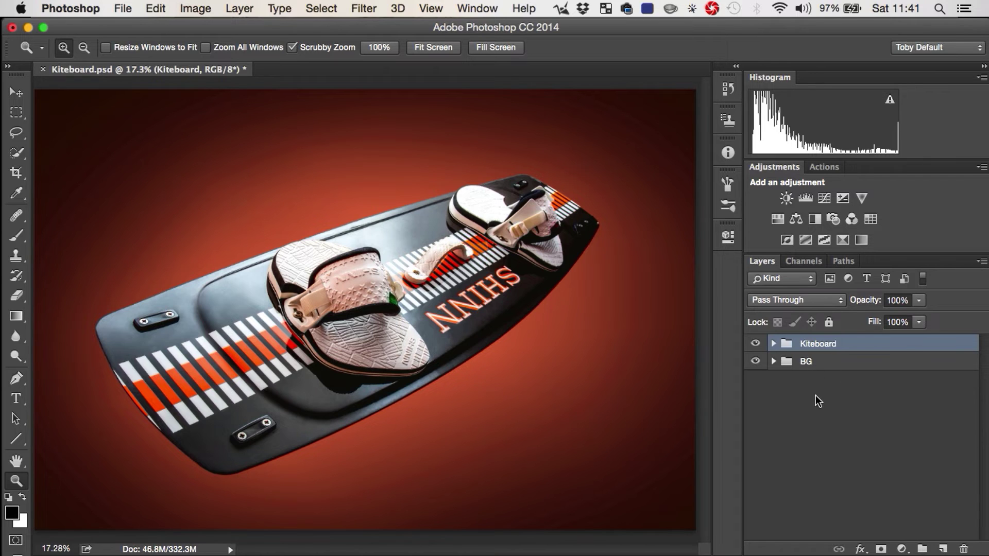
Step: Create a new Layer 7 via Layer > New > Layer
left_click(240, 10)
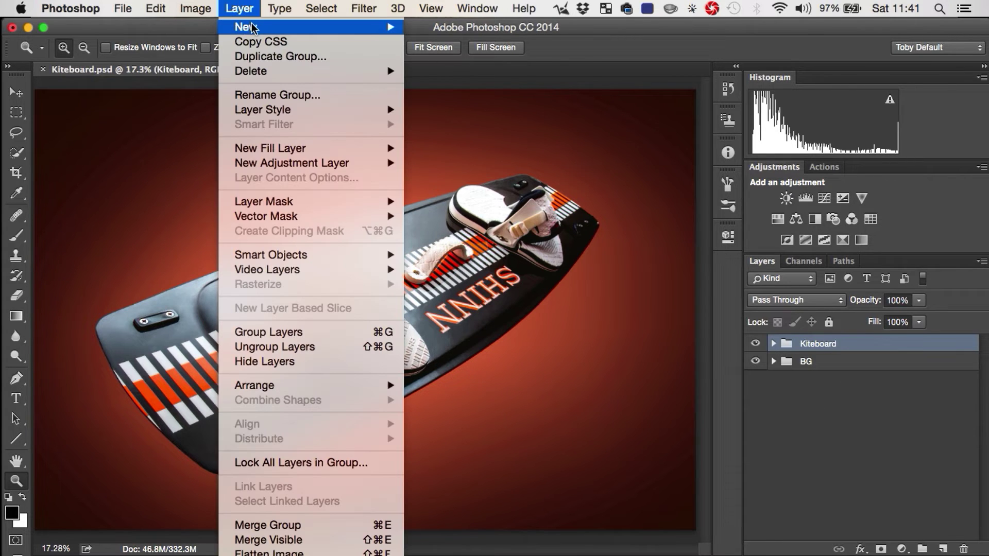
mouse_move(385, 29)
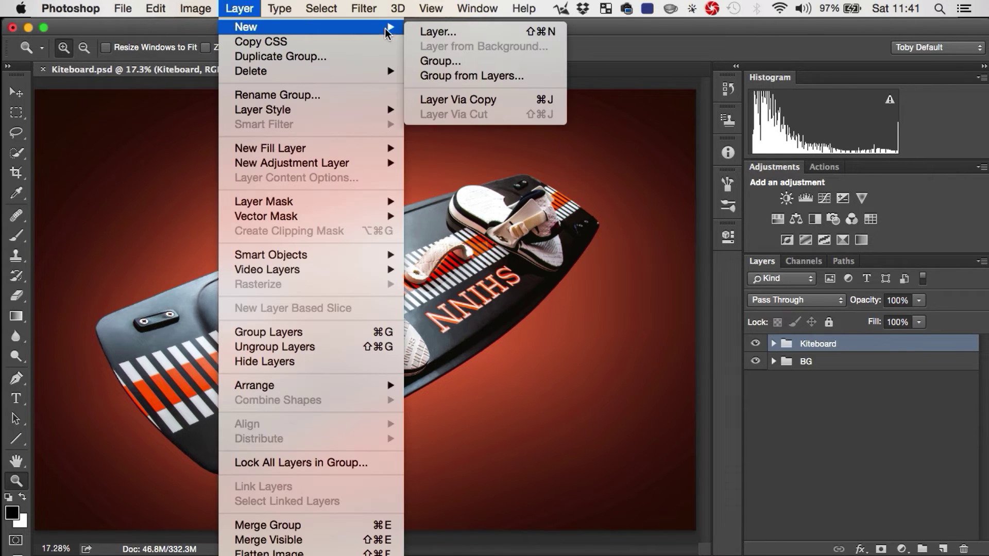
left_click(533, 32)
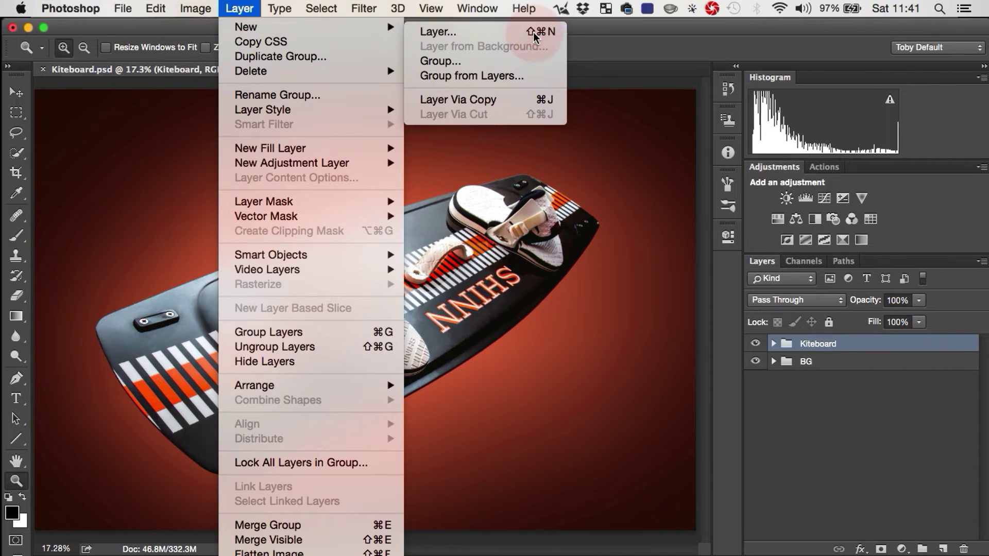
left_click(511, 201)
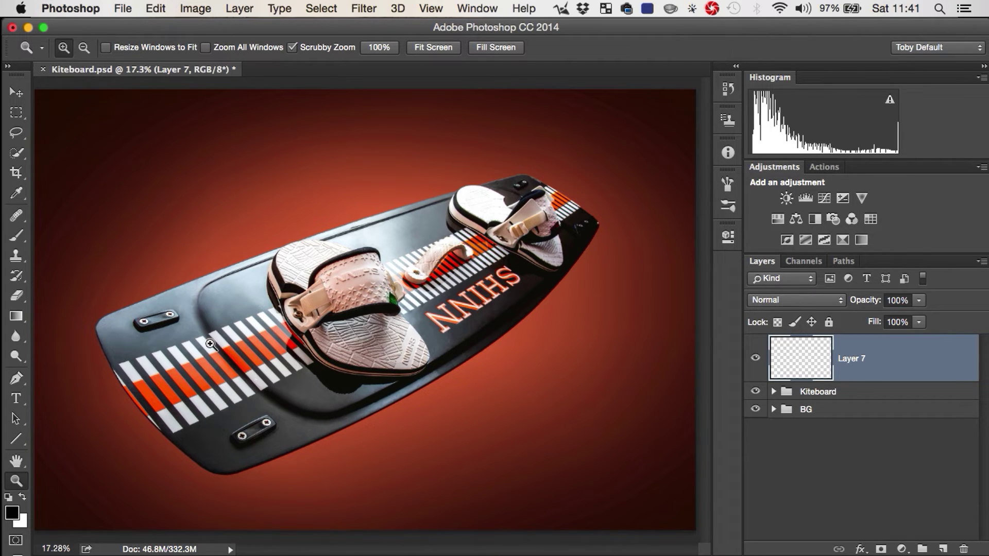
Step: Fill Layer 7 with solid black using the Paint Bucket
left_click(21, 318)
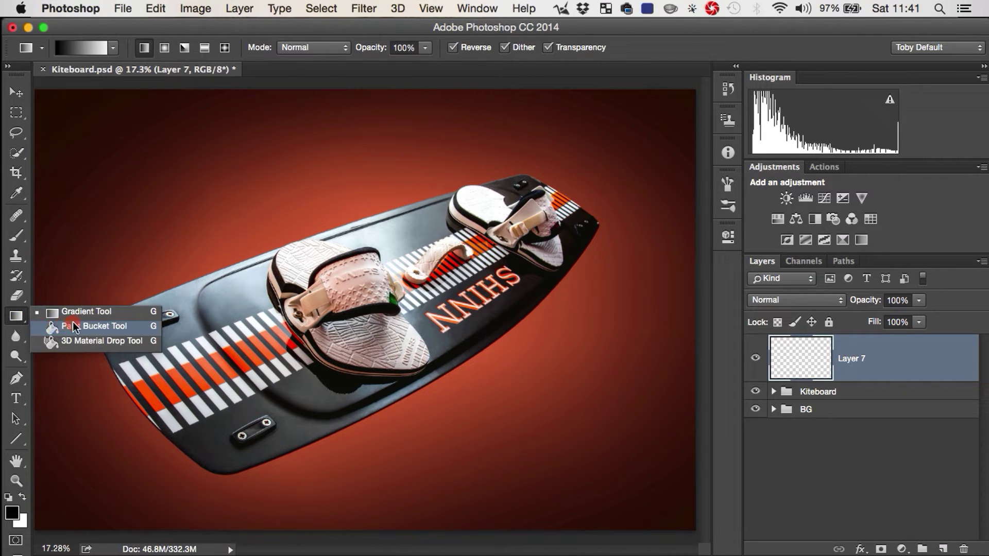
left_click(61, 326)
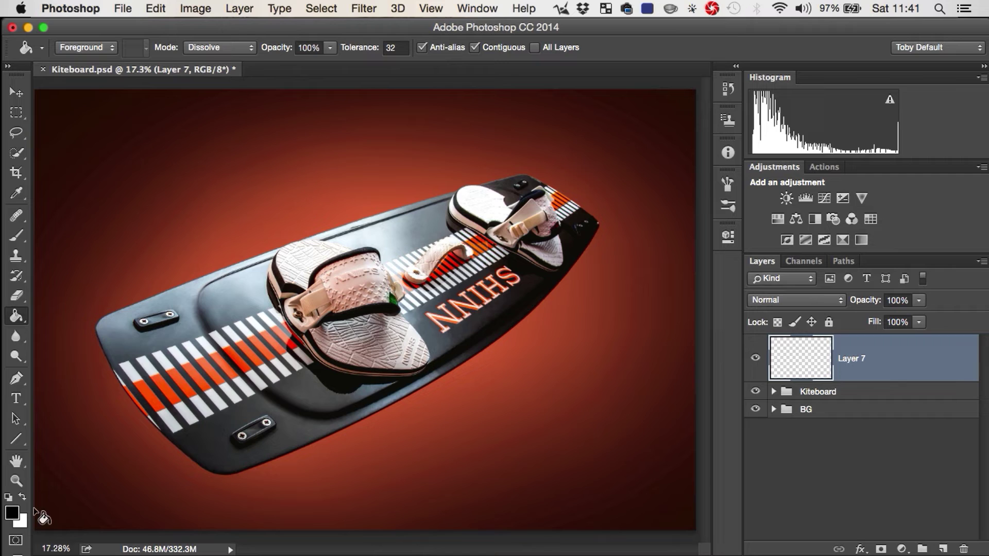
left_click(336, 168)
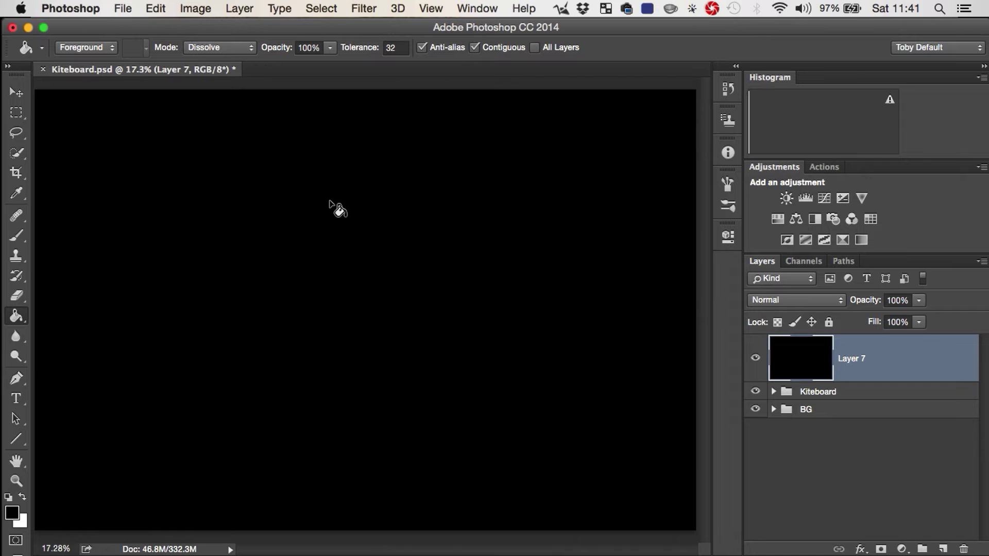
Step: Apply Add Noise to Layer 7 at 14.21%, Gaussian, Monochromatic
left_click(367, 9)
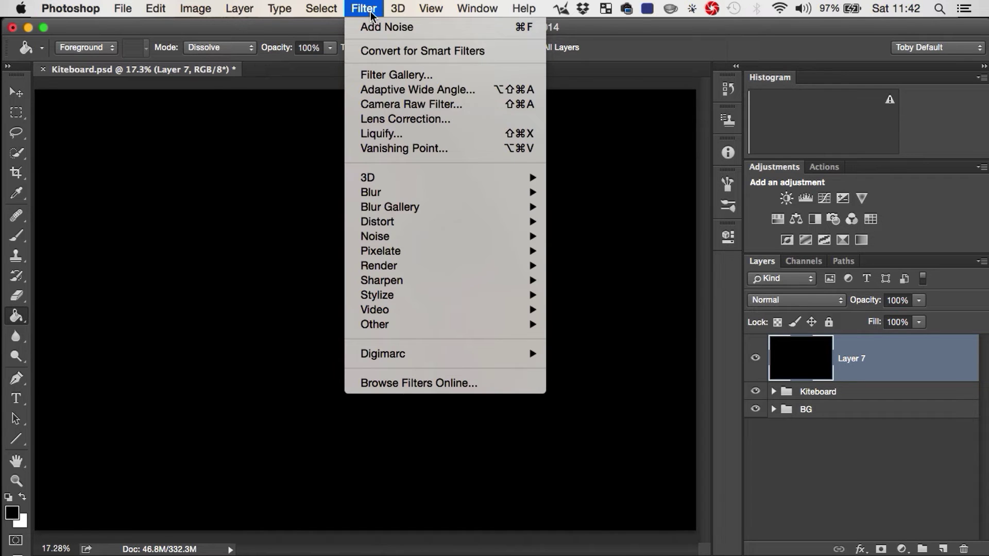
mouse_move(467, 256)
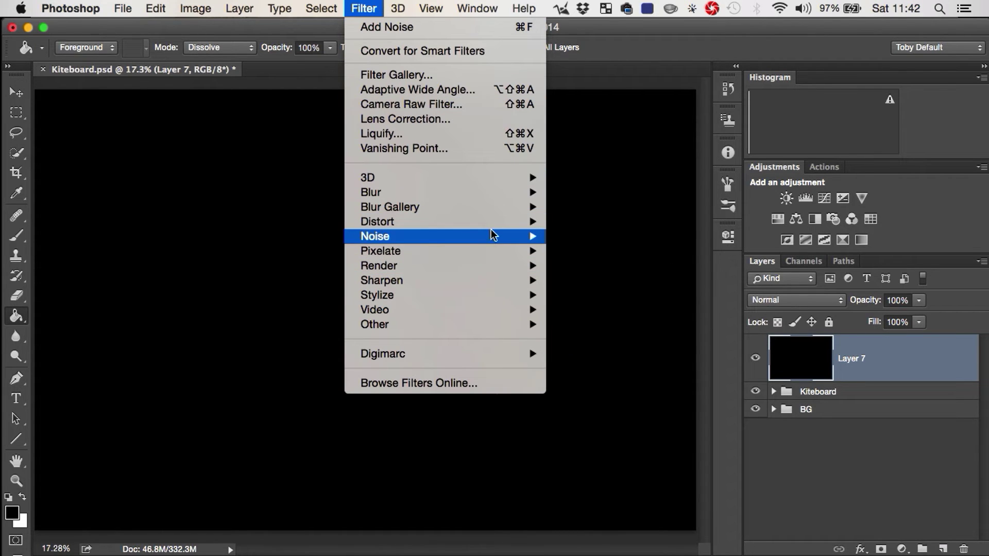
mouse_move(494, 236)
left_click(567, 237)
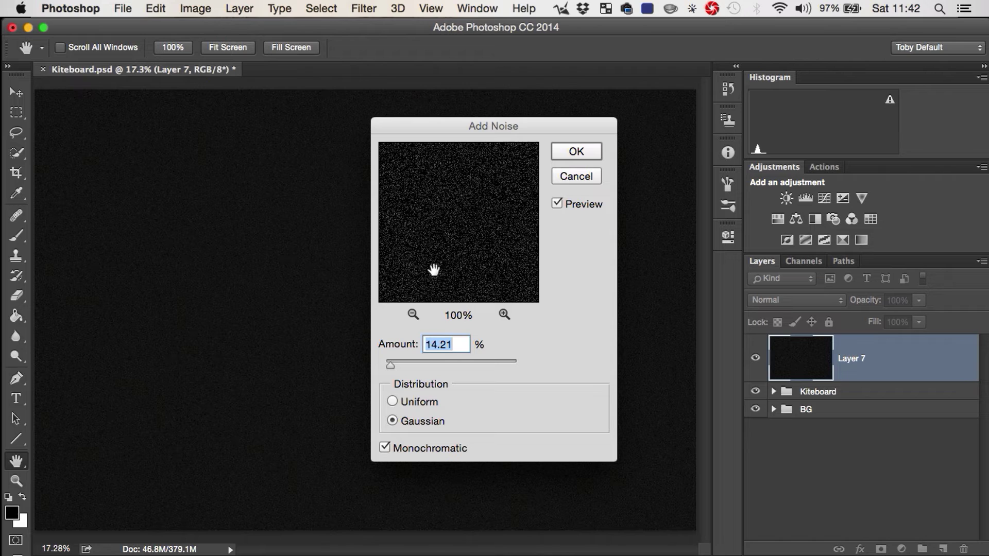
left_click(385, 448)
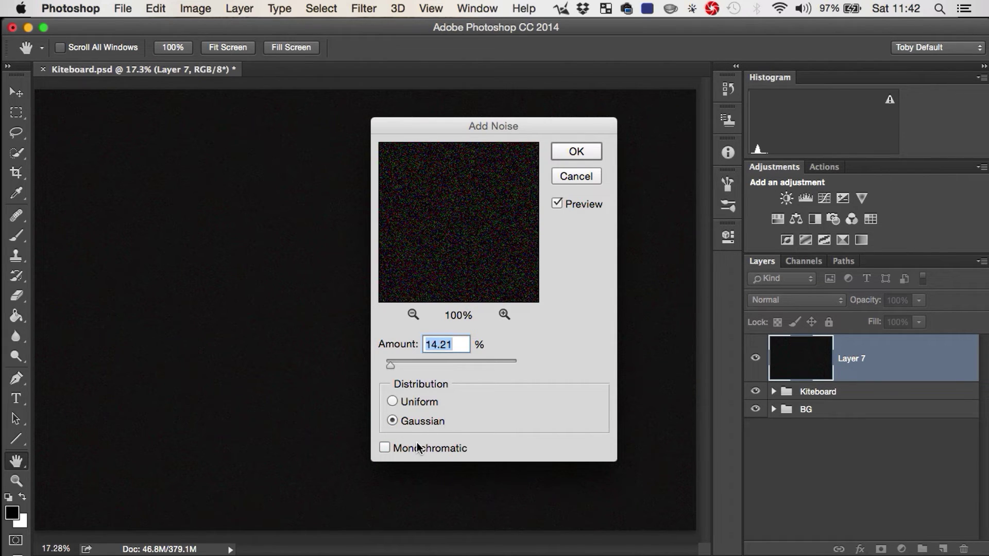
left_click(391, 451)
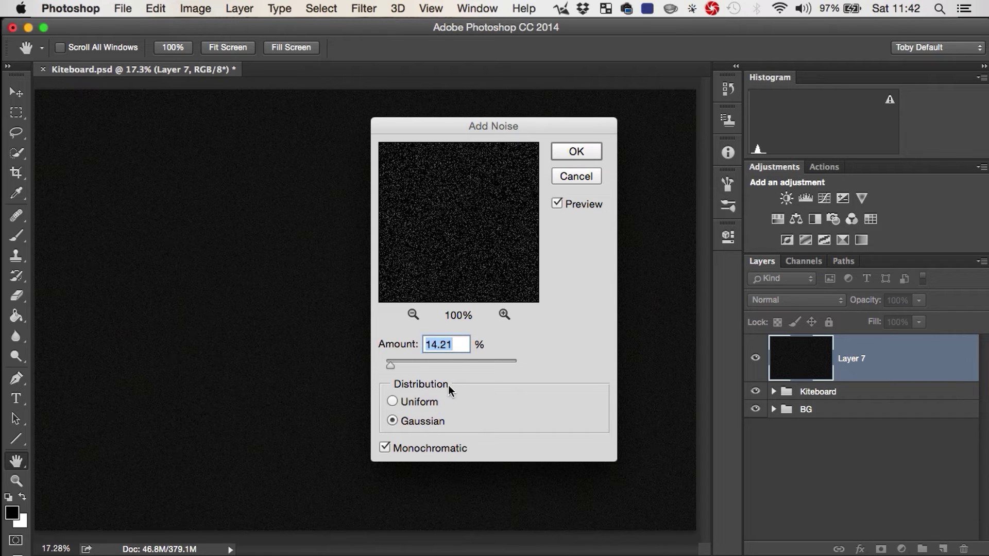
left_click(418, 421)
left_click(566, 155)
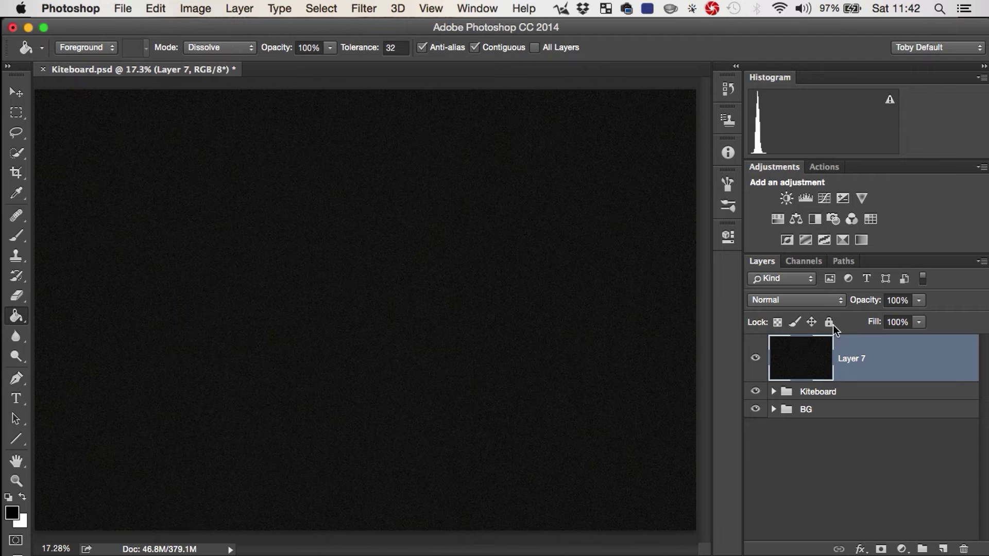
Step: Set Layer 7 to Screen blend mode and toggle its visibility to compare
left_click(831, 300)
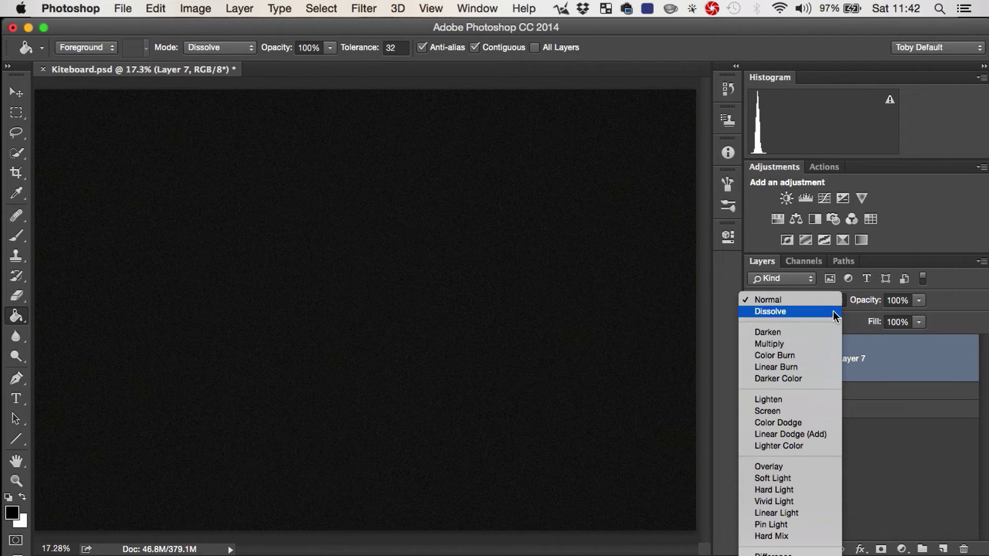
left_click(826, 410)
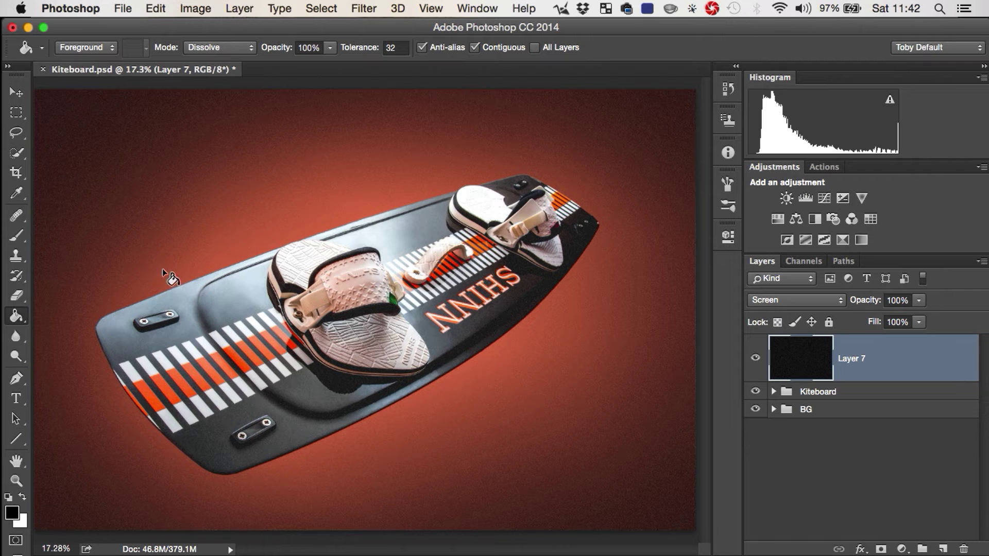
left_click(756, 358)
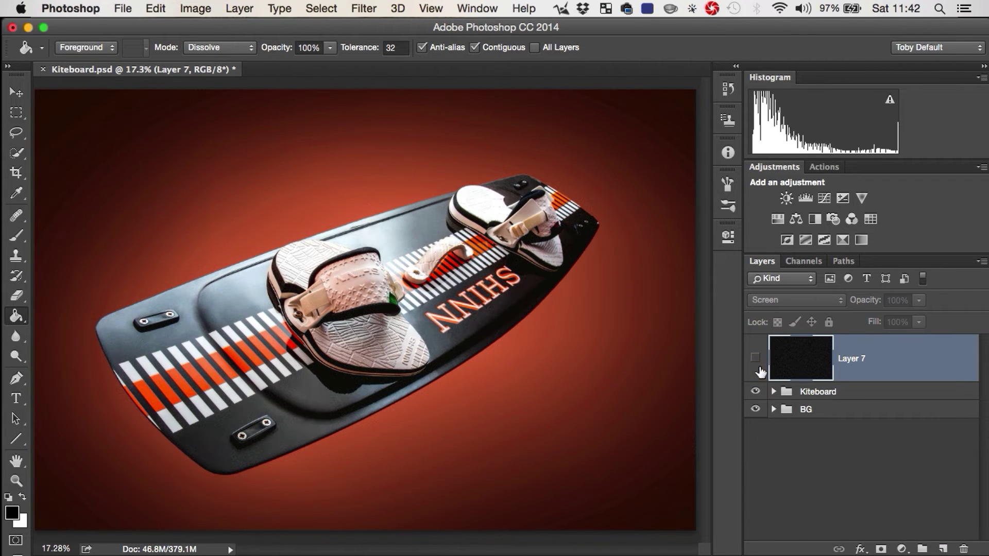
left_click(755, 358)
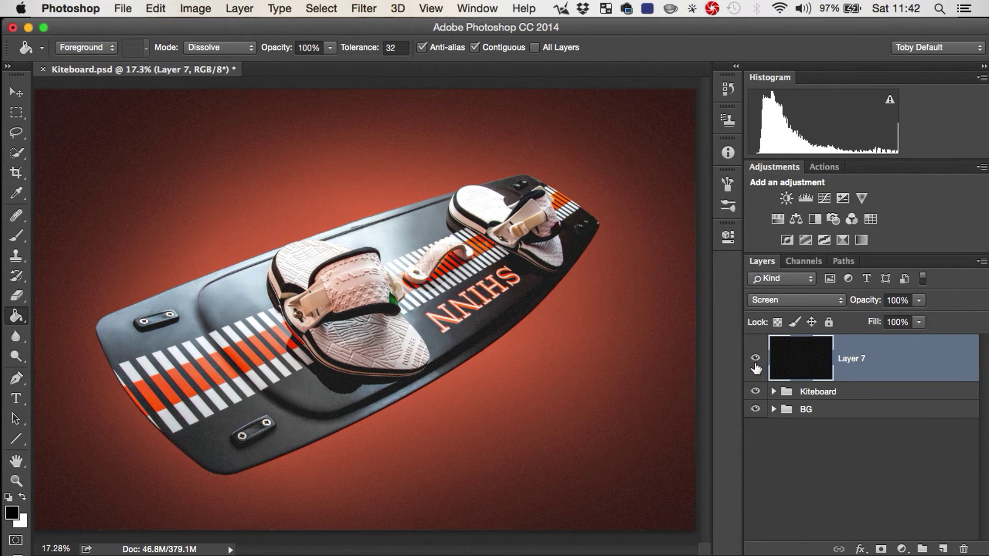
left_click(754, 359)
left_click(755, 359)
Step: Zoom and pan across the background to inspect the grain
key("z")
mouse_move(658, 293)
left_mouse_down()
mouse_move(655, 335)
mouse_move(631, 346)
left_mouse_up()
key("space")
left_click_drag(531, 409, 442, 284)
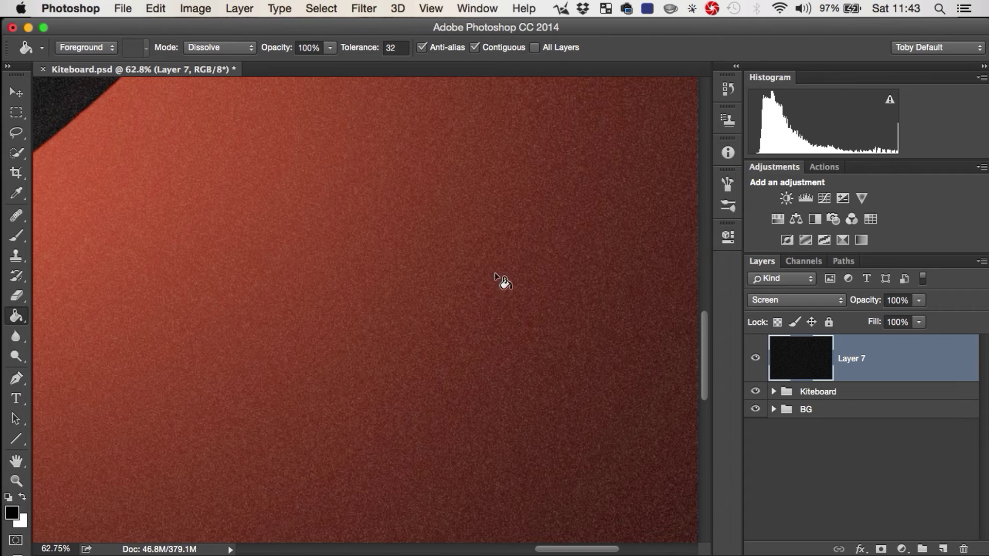
key("z")
mouse_move(495, 273)
left_mouse_down()
mouse_move(488, 303)
mouse_move(470, 316)
mouse_move(448, 312)
left_mouse_up()
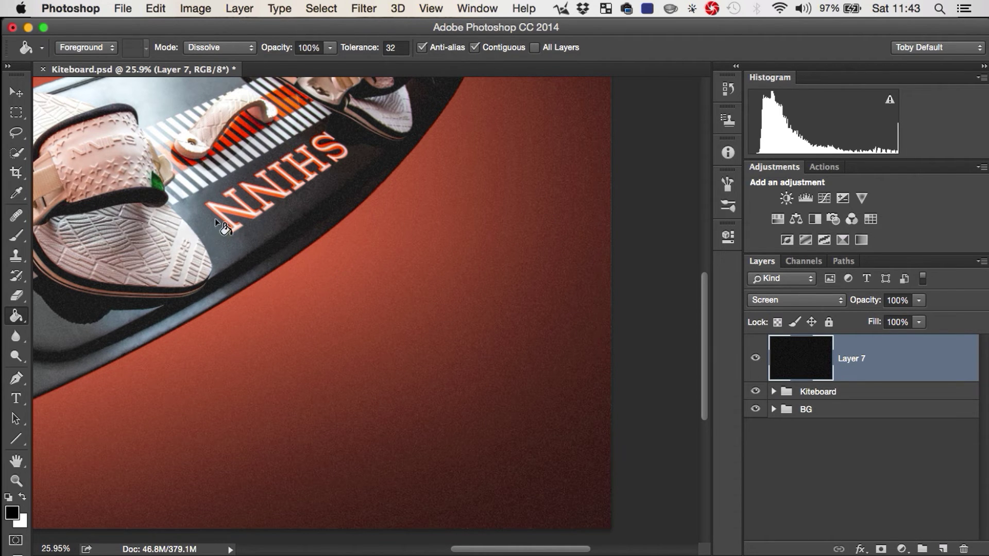
Step: Bring the whole kiteboard into view and lower Layer 7's opacity to 63%
key("z")
left_click_drag(221, 227, 249, 254)
key("space")
left_click_drag(397, 334, 700, 442)
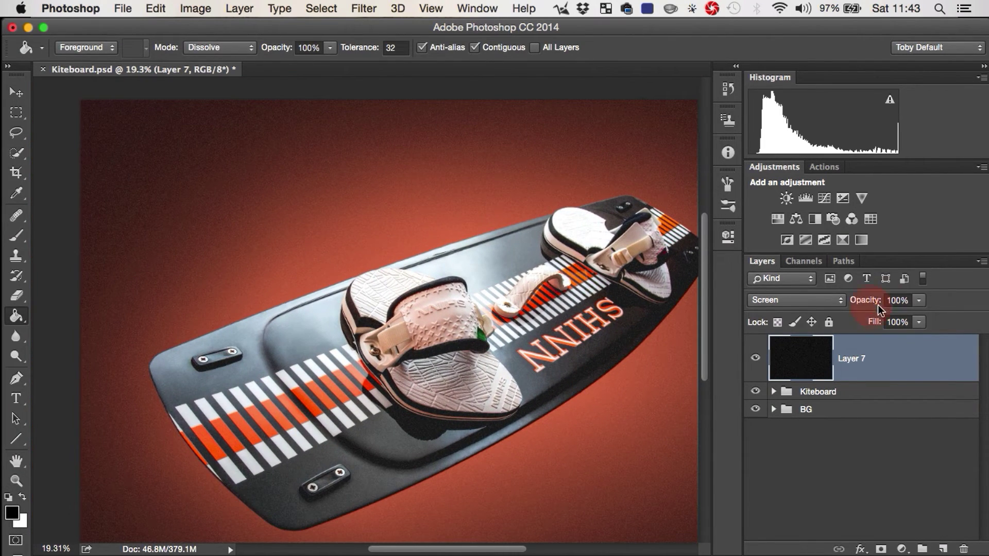
left_click_drag(919, 301, 894, 313)
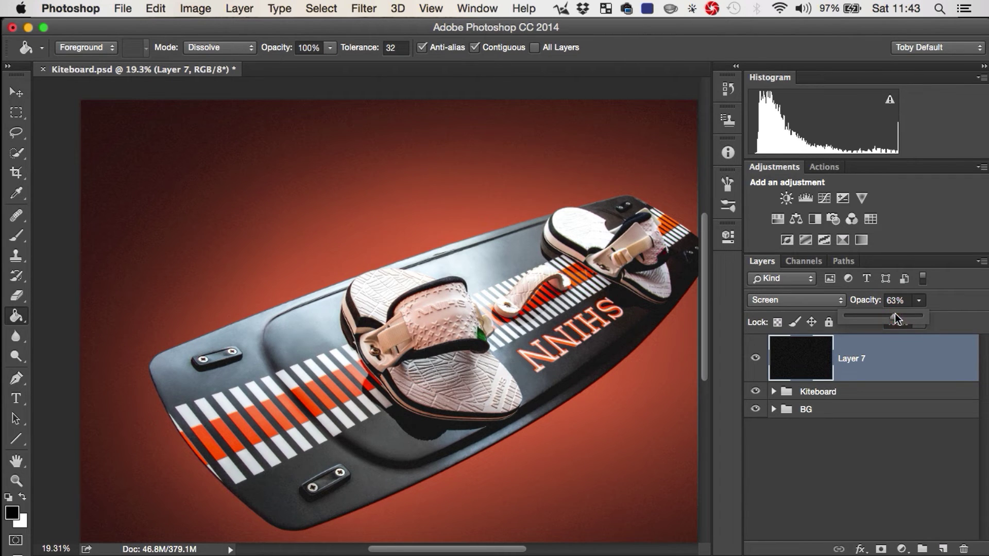
left_click(919, 301)
Step: Drag Layer 7 below the Kiteboard group and zoom in on the board's edge
left_click_drag(637, 362, 542, 292)
mouse_move(901, 348)
left_mouse_down()
mouse_move(902, 401)
mouse_move(901, 353)
left_mouse_up()
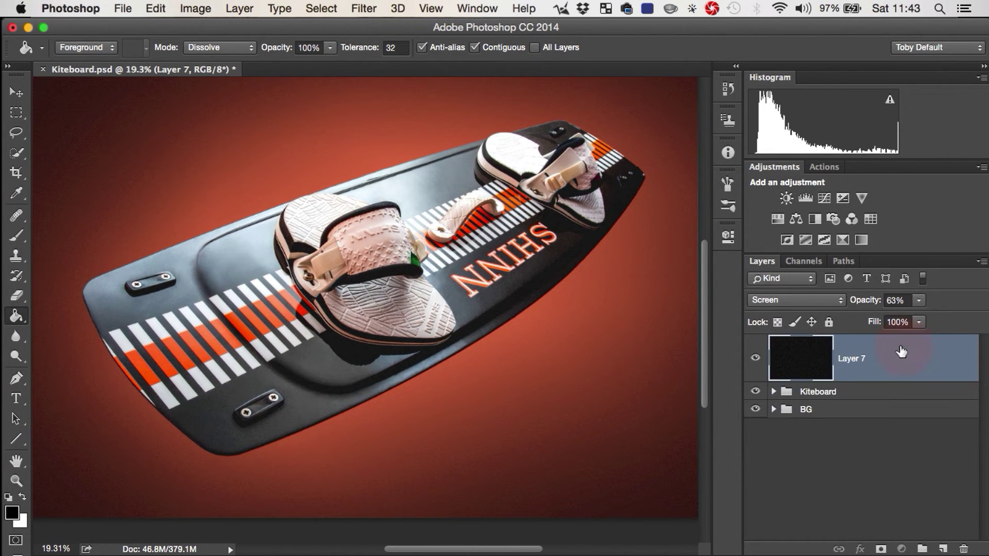
key("z")
mouse_move(415, 376)
left_mouse_down()
mouse_move(494, 336)
mouse_move(490, 347)
left_mouse_up()
key("g")
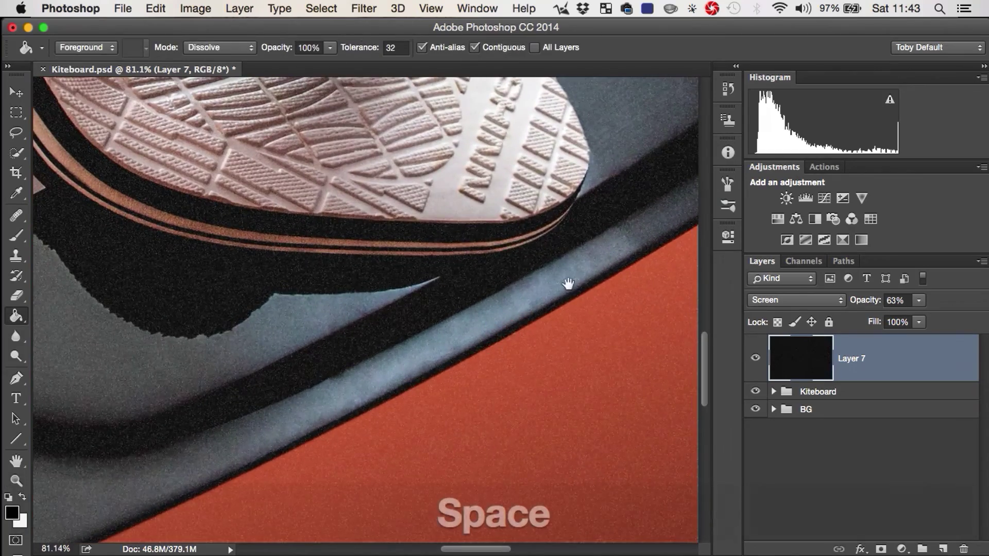
mouse_move(570, 283)
left_mouse_down()
mouse_move(404, 460)
mouse_move(532, 359)
left_mouse_up()
Step: Move Layer 7 beneath the Kiteboard group again and recentre the whole kiteboard
key("z")
mouse_move(540, 325)
left_mouse_down()
mouse_move(441, 380)
mouse_move(448, 359)
mouse_move(419, 359)
mouse_move(481, 331)
mouse_move(548, 345)
left_mouse_up()
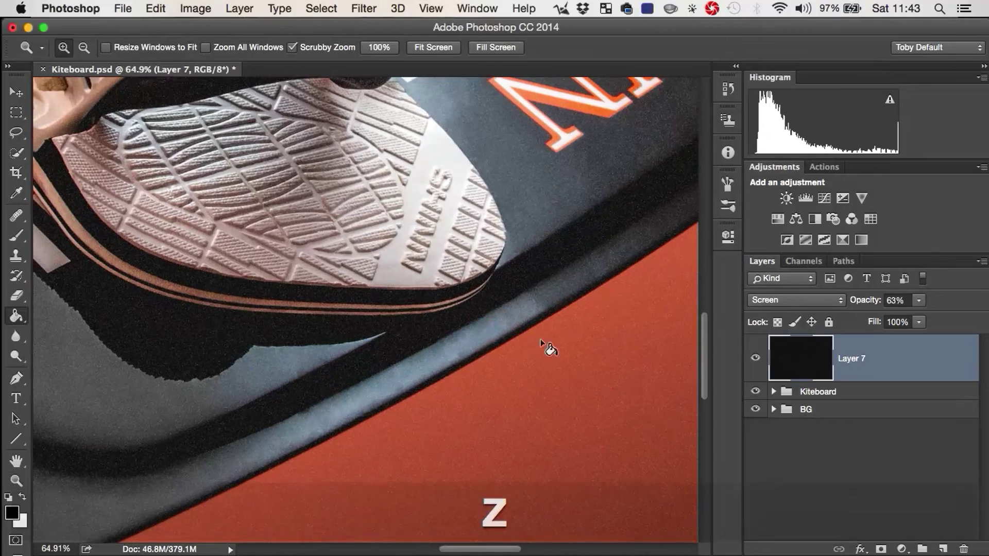
key("g")
left_click_drag(891, 342, 892, 397)
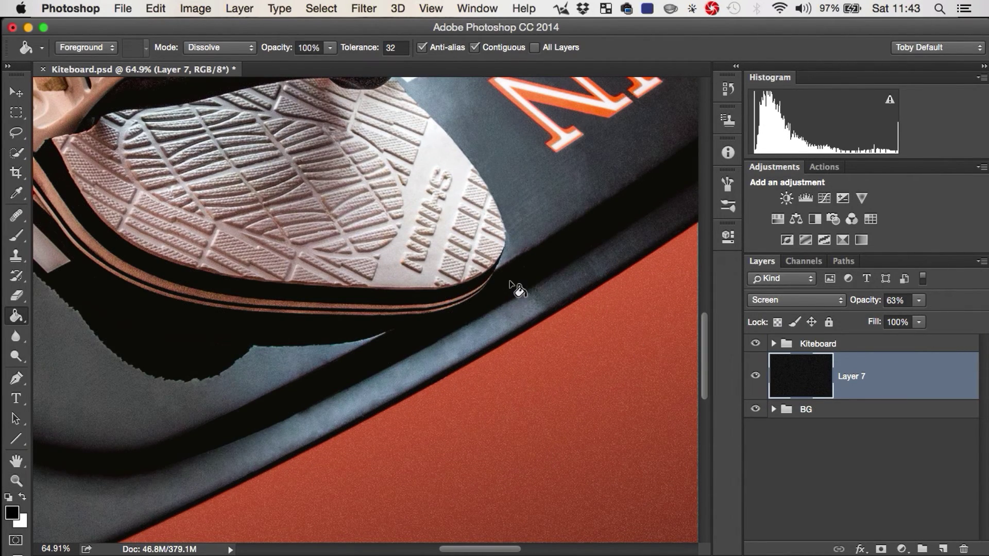
key("z")
left_click_drag(512, 282, 448, 311)
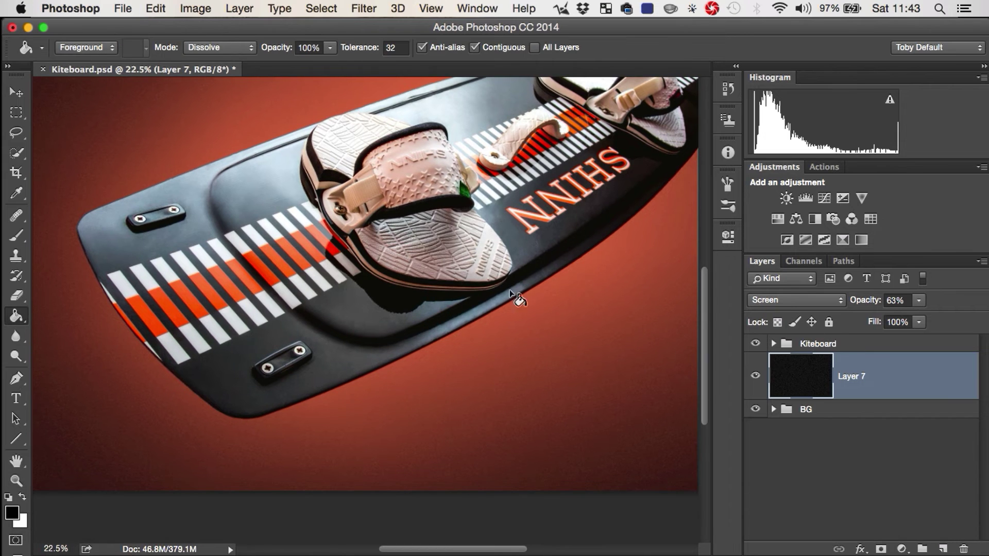
key("space")
left_click_drag(386, 316, 368, 378)
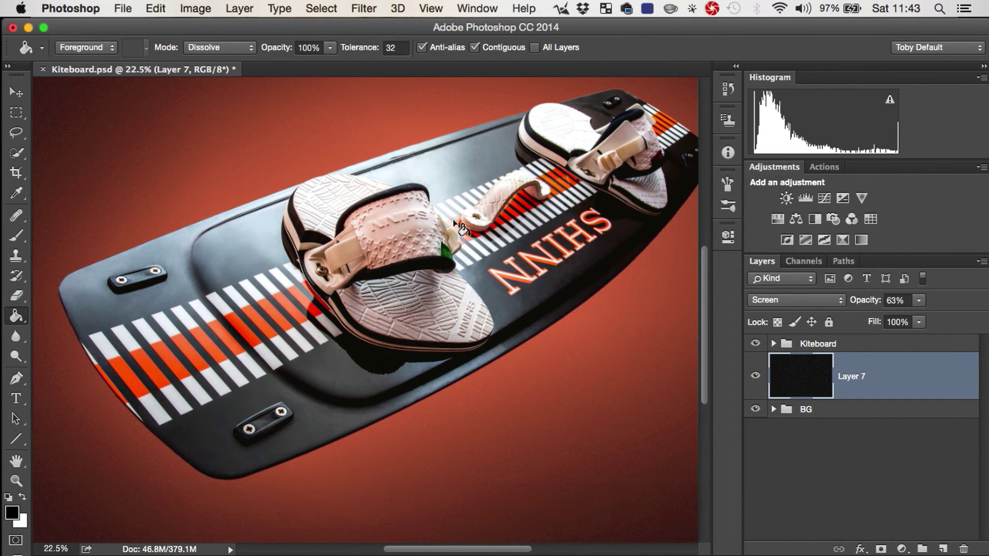
Step: Add a new Layer 8 above the Kiteboard group and fill it black
left_click(855, 346)
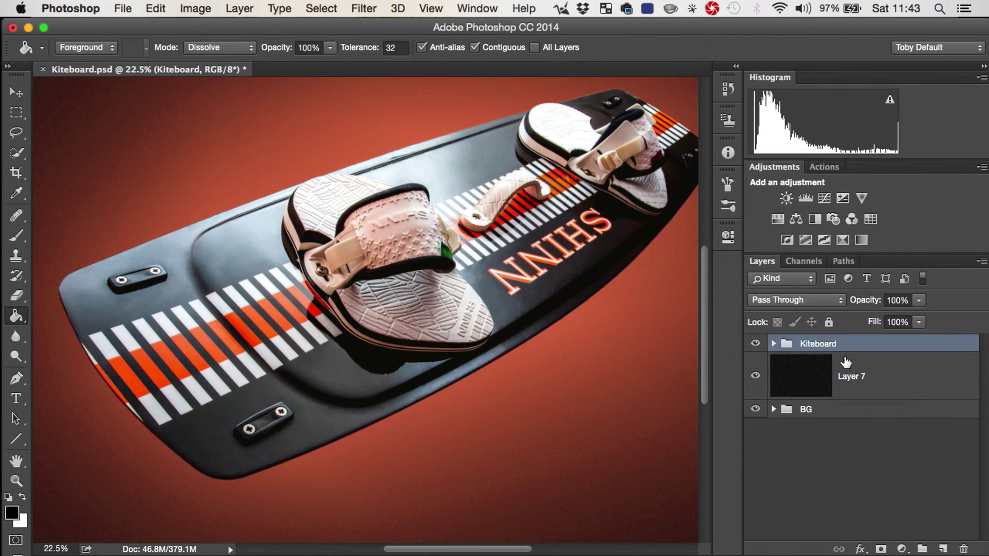
key("shift+super+n")
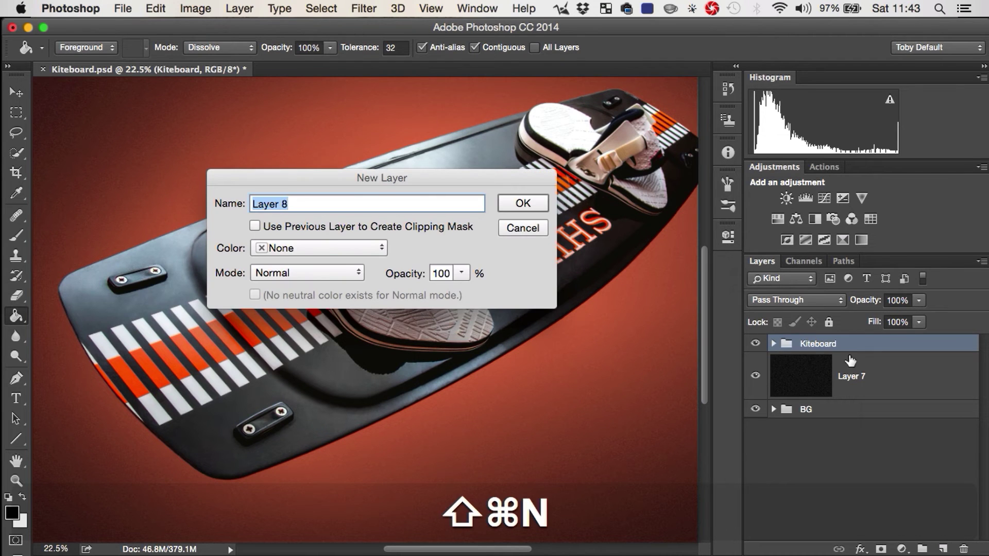
key("Return")
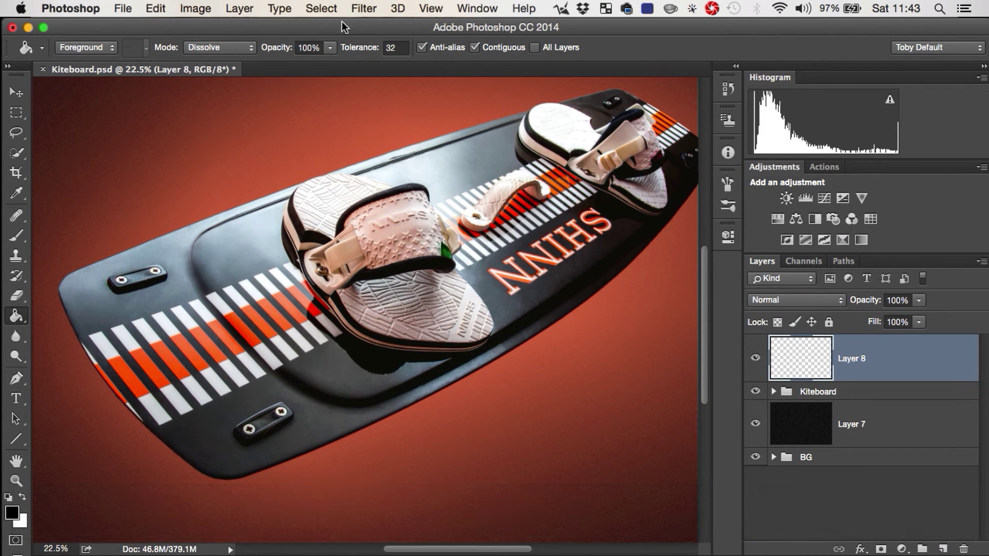
key("g")
left_click(268, 271)
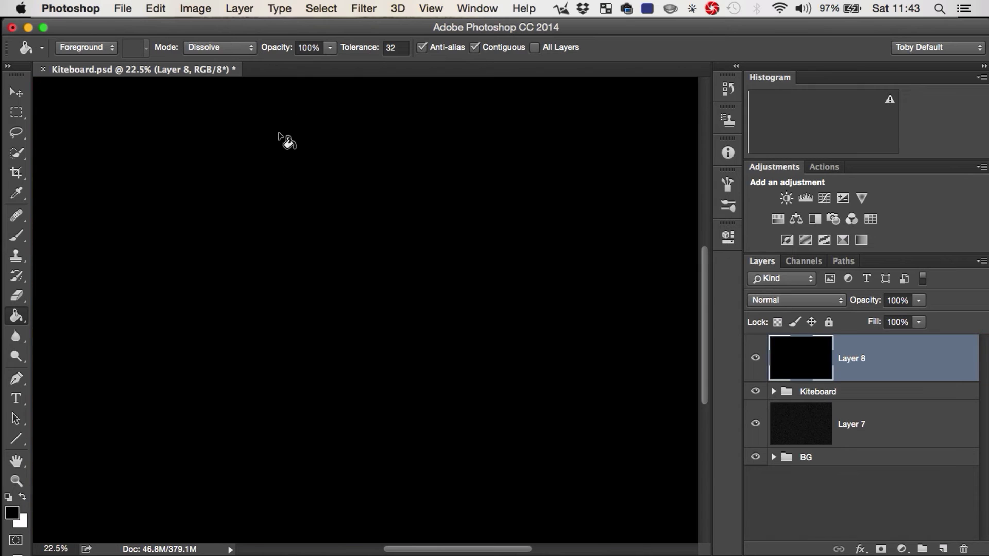
Step: Apply Add Noise to Layer 8 at 4.80%, Gaussian, Monochromatic
left_click(363, 9)
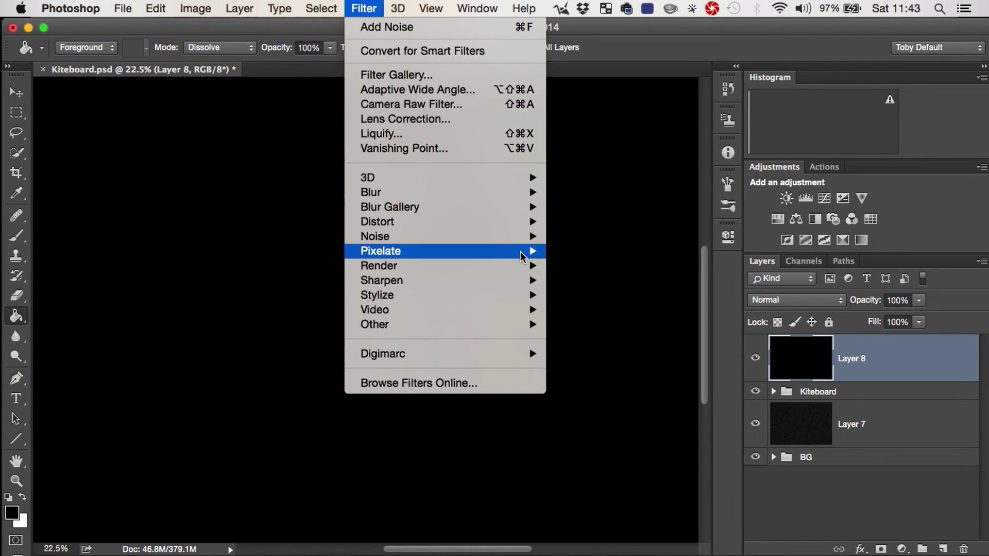
mouse_move(529, 236)
left_click(572, 238)
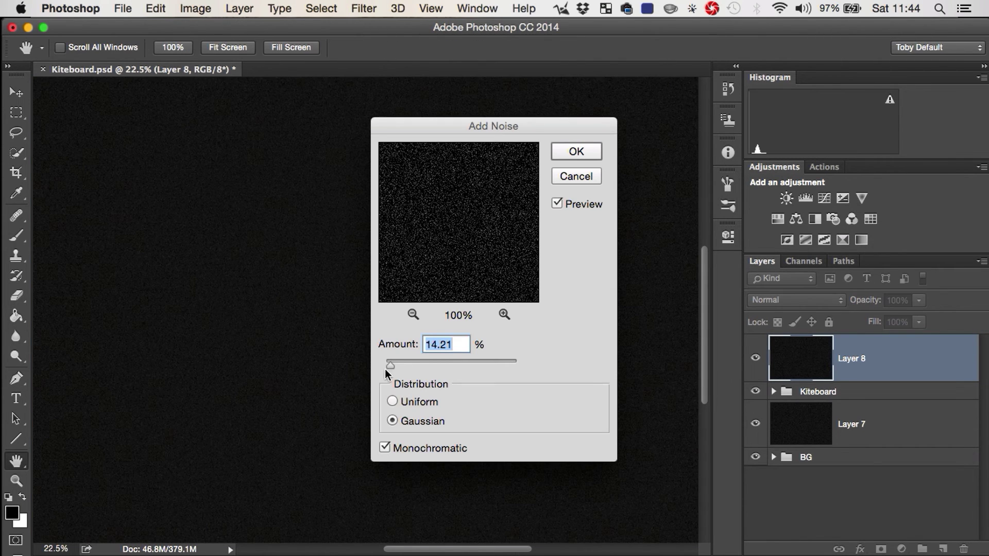
left_click_drag(386, 368, 388, 367)
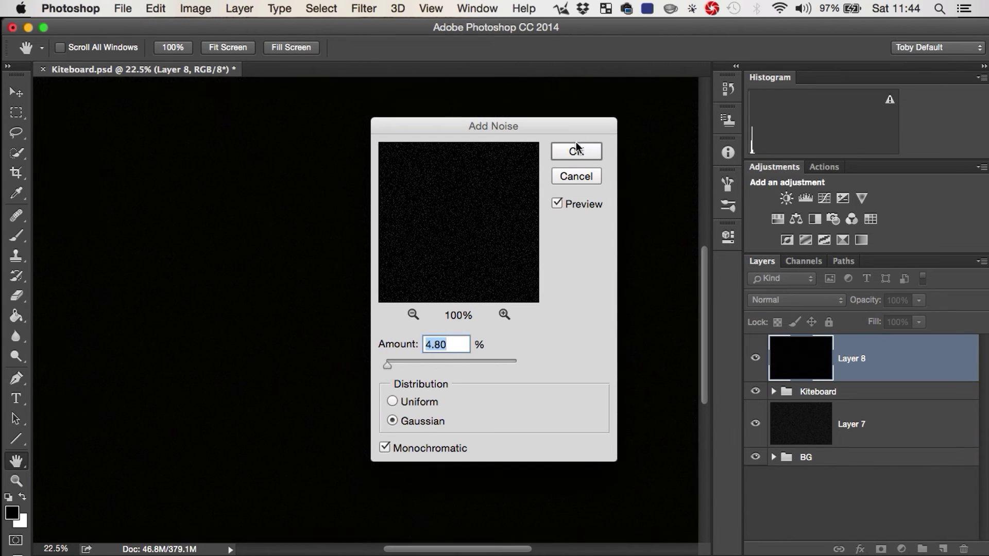
left_click(576, 148)
Step: Set Layer 8 to Screen blending and compare its noise on the binding plate with Layer 7 hidden
left_click(832, 299)
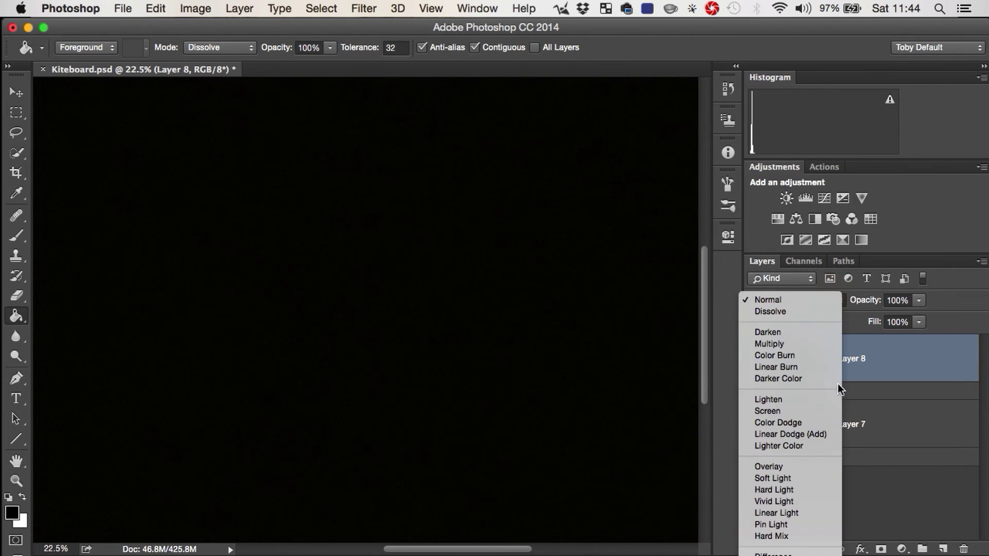
left_click(836, 407)
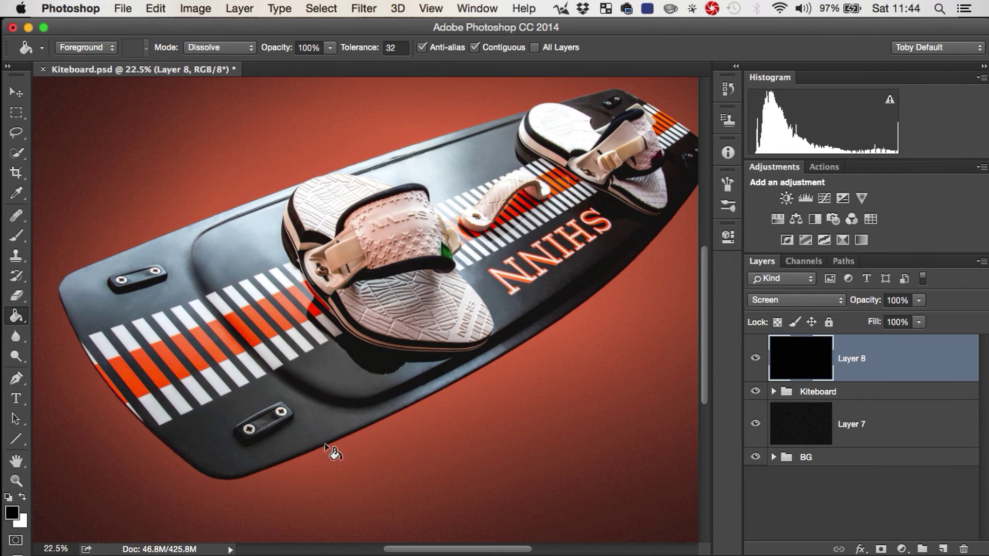
key("z")
mouse_move(330, 443)
left_mouse_down()
mouse_move(386, 409)
mouse_move(673, 393)
left_mouse_up()
left_click(755, 423)
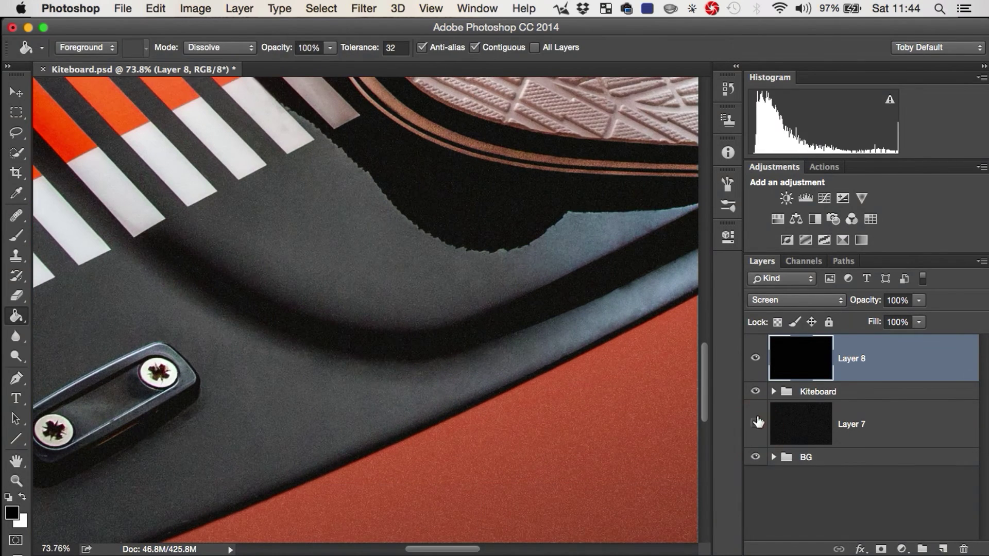
left_click(755, 358)
left_click(755, 358)
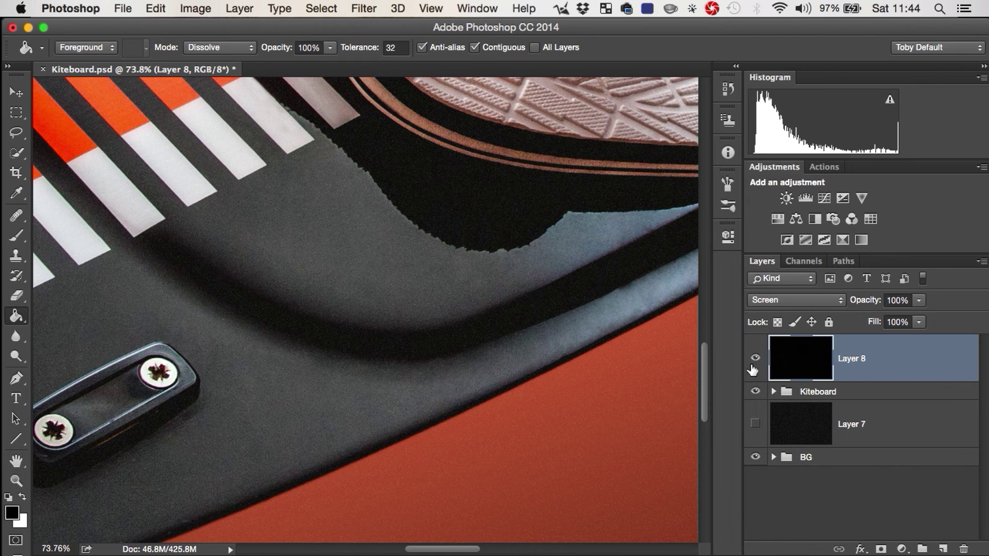
Step: Zoom in close on the board's edge and toggle Layer 8 off and on to check its noise
key("z")
left_click_drag(642, 434, 728, 327)
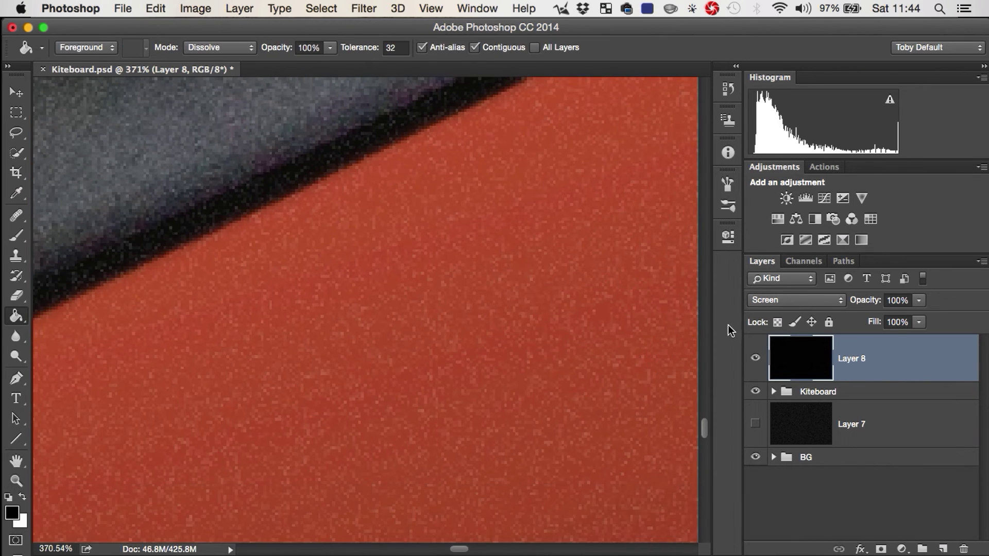
left_click(755, 358)
left_click(757, 362)
Step: Clip Layer 8 to the Kiteboard group with Opt+Cmd+G and turn Layer 7 back on
left_click(800, 393)
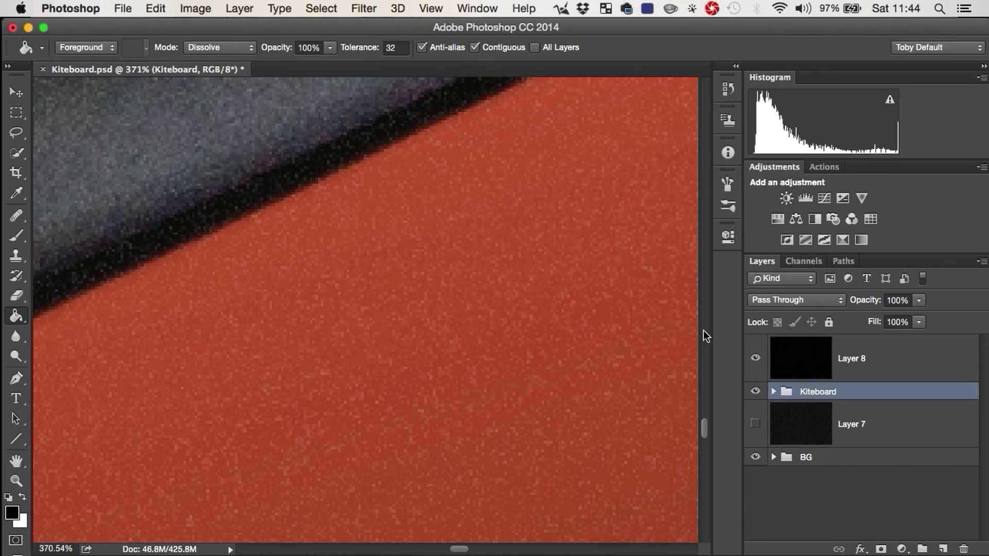
left_click(799, 373)
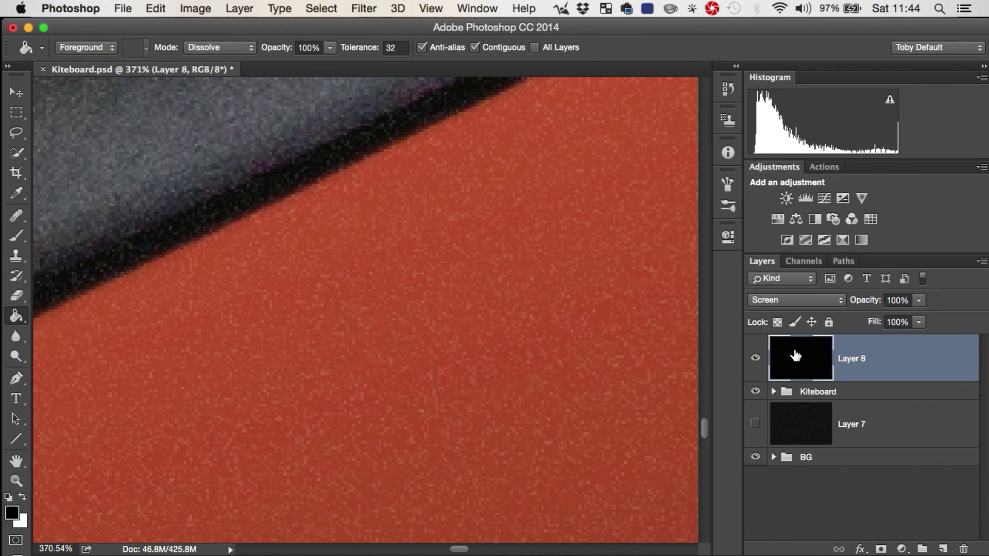
key("super")
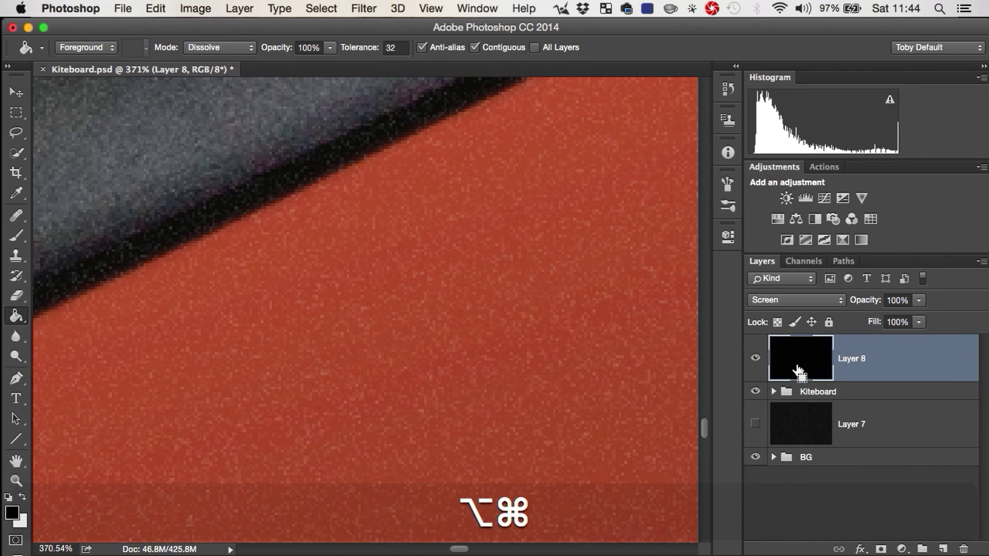
key("super+alt+g")
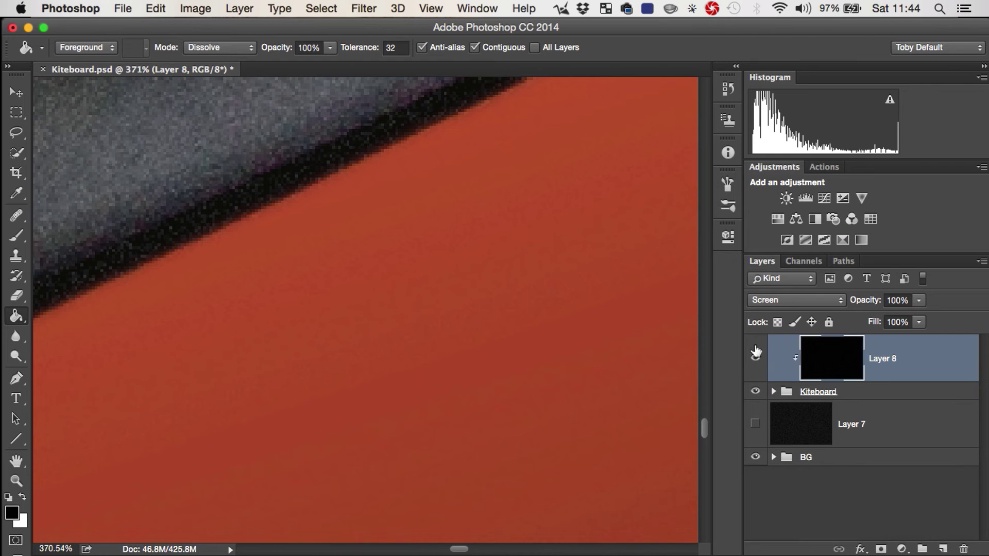
key("space")
left_click_drag(412, 319, 739, 365)
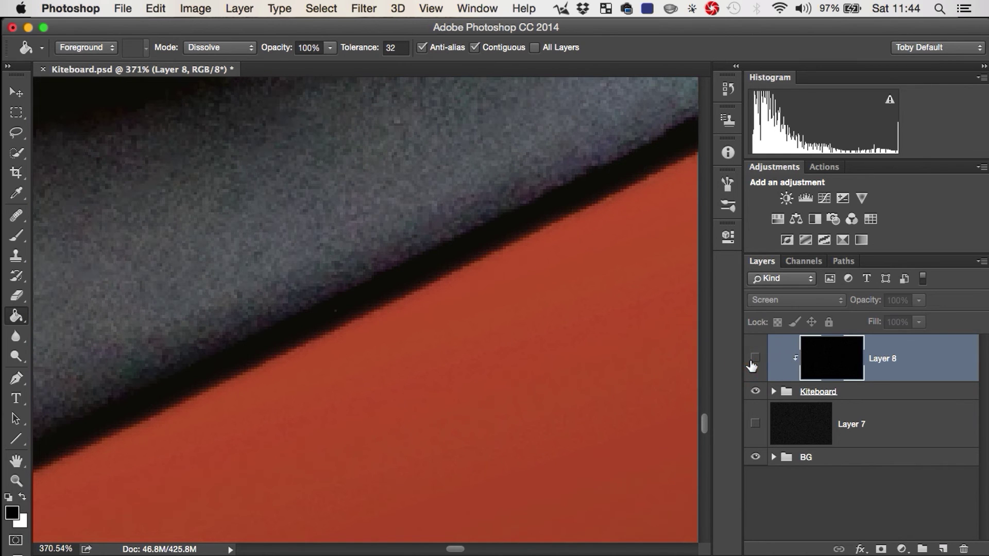
left_click(753, 424)
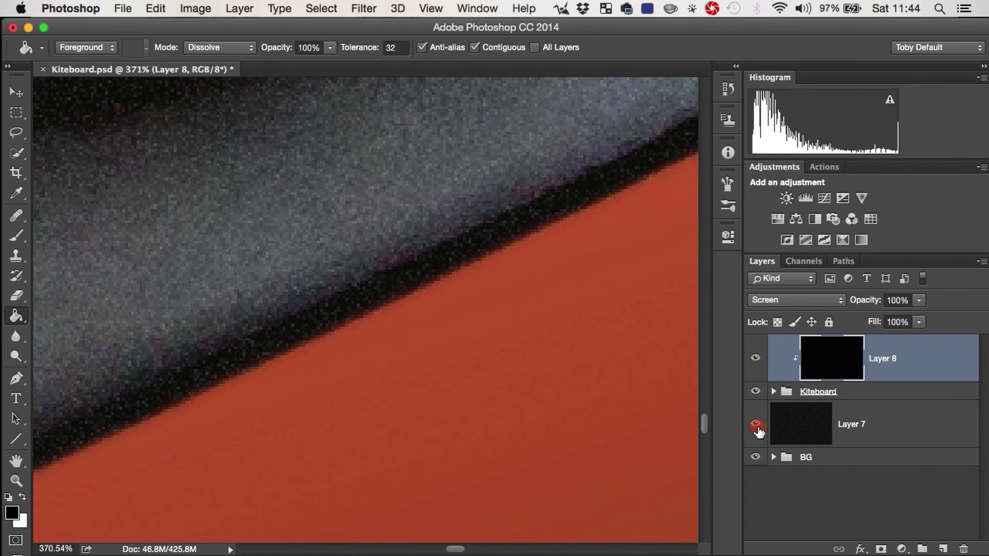
Step: Zoom out to the whole image and toggle Layer 9 to compare it against Layer 10's darker version
key("z")
left_click_drag(594, 363, 402, 441)
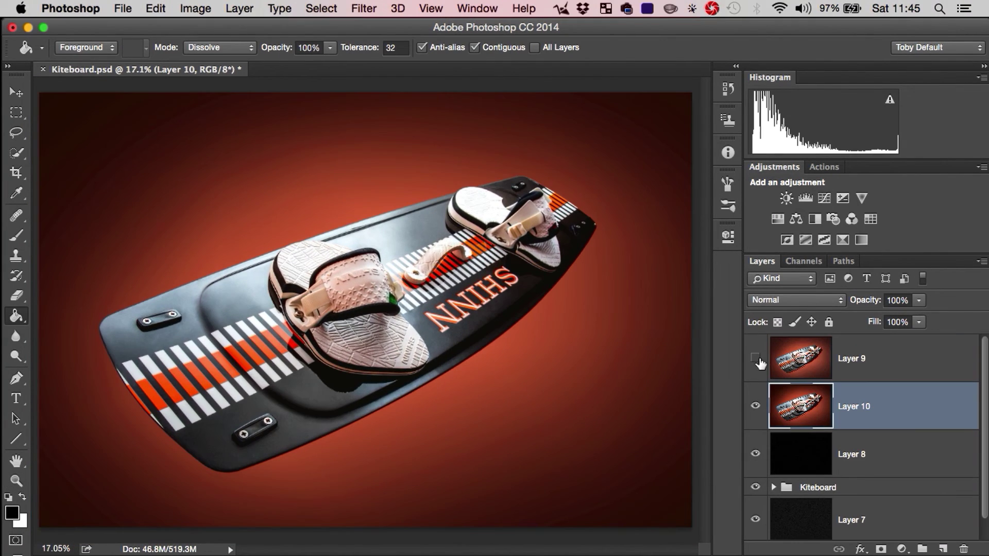
left_click(754, 361)
left_click(755, 360)
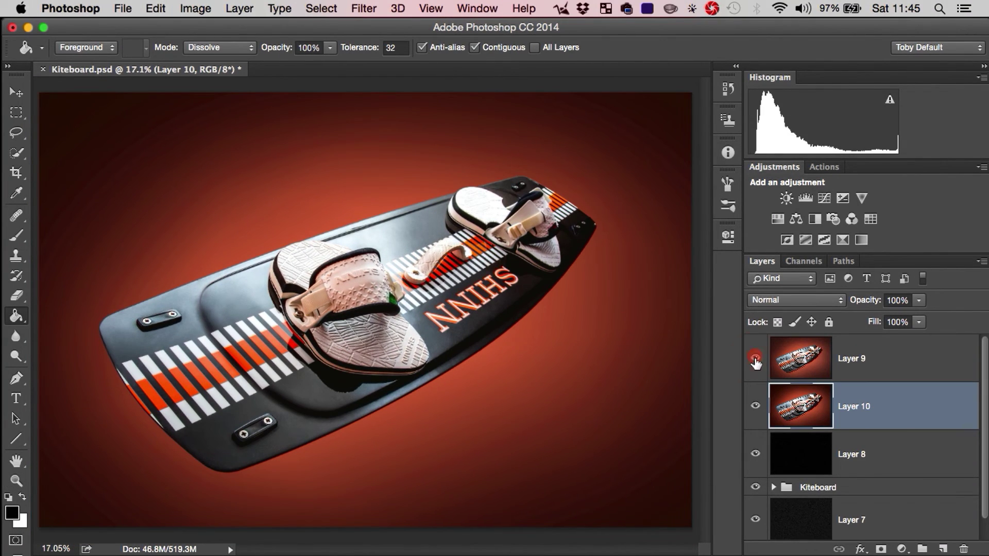
left_click(754, 358)
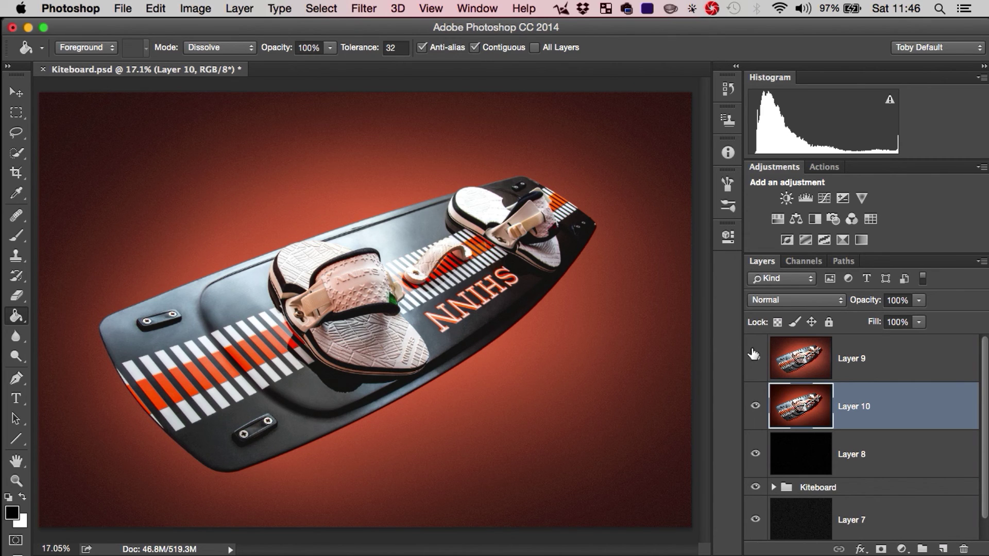
left_click(755, 359)
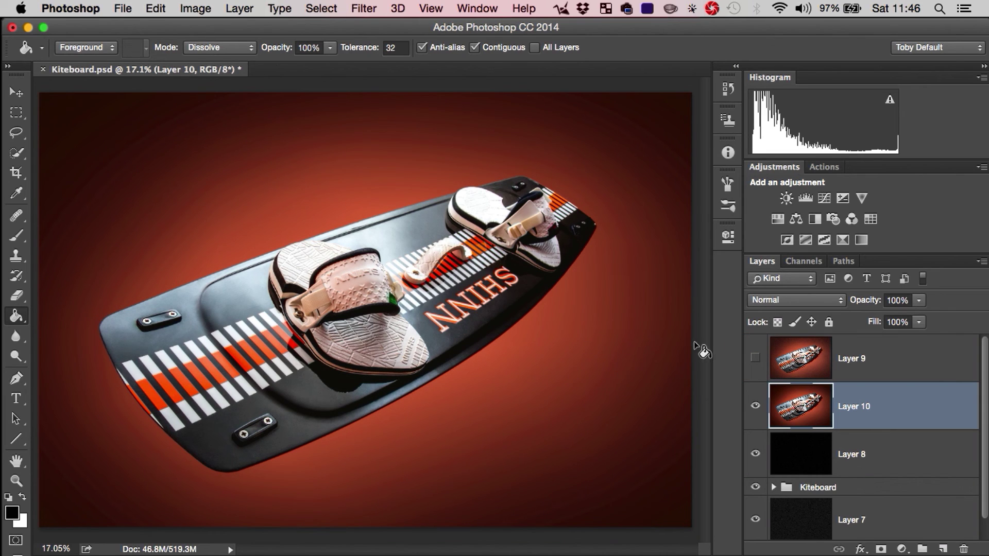
left_click(755, 359)
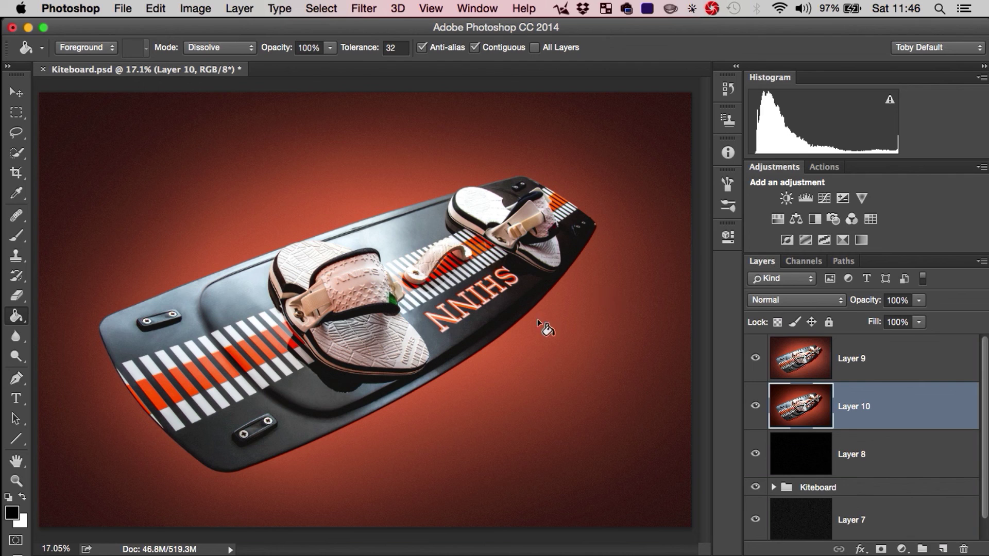